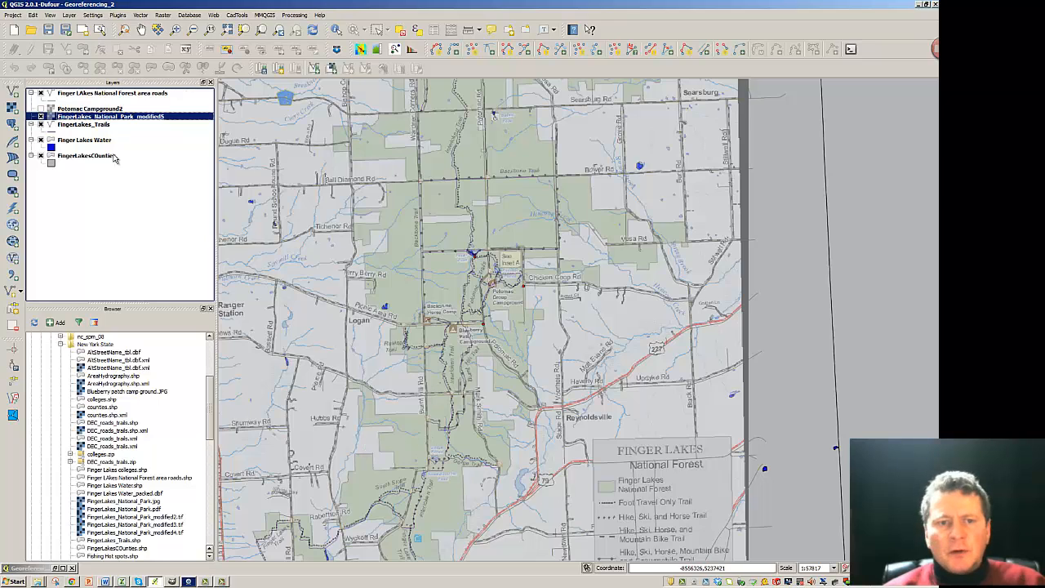
- Hide the FingerLakes_National_Park_modified5 layer and display Potomac Campground2 to check its position against the roads and trails
left_click(42, 117)
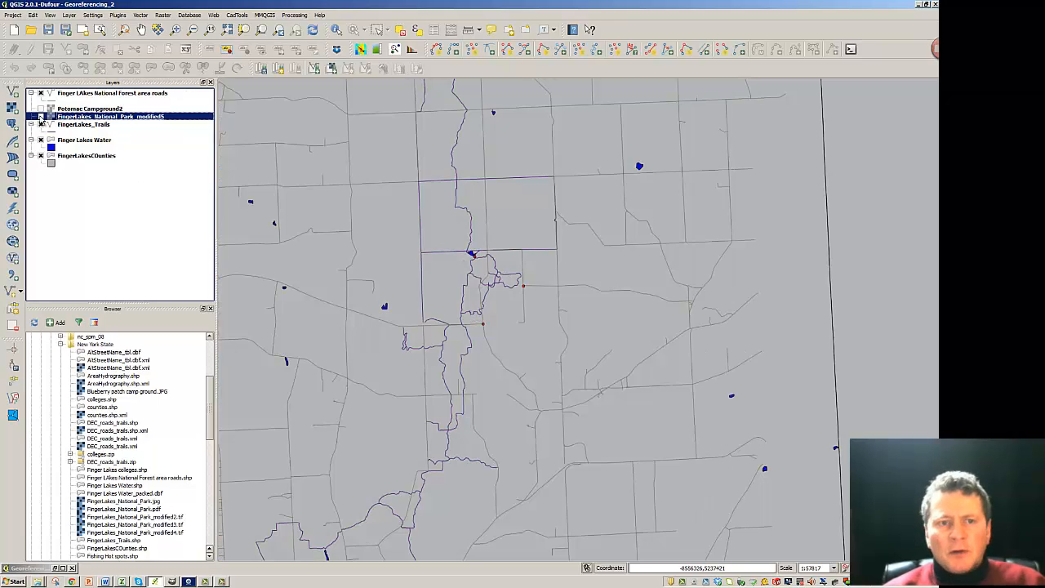
left_click(41, 109)
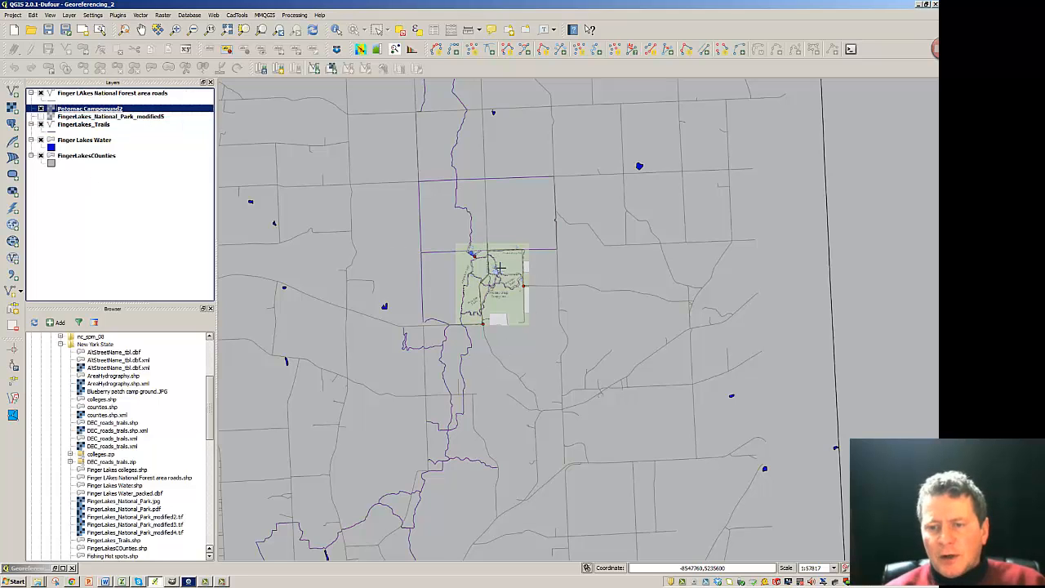
scroll(501, 279, "up", 1)
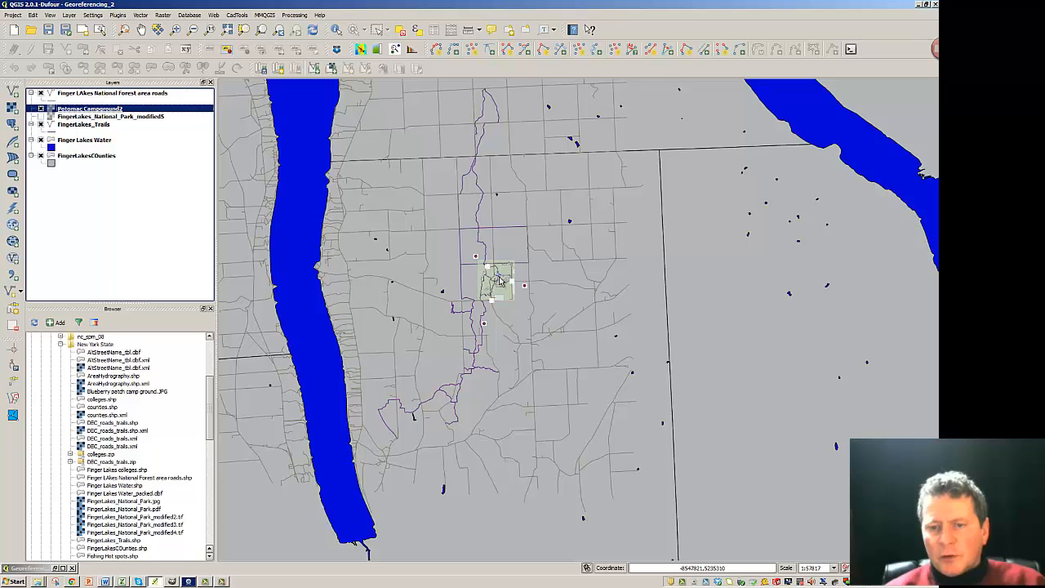
scroll(500, 279, "up", 1)
scroll(500, 279, "down", 3)
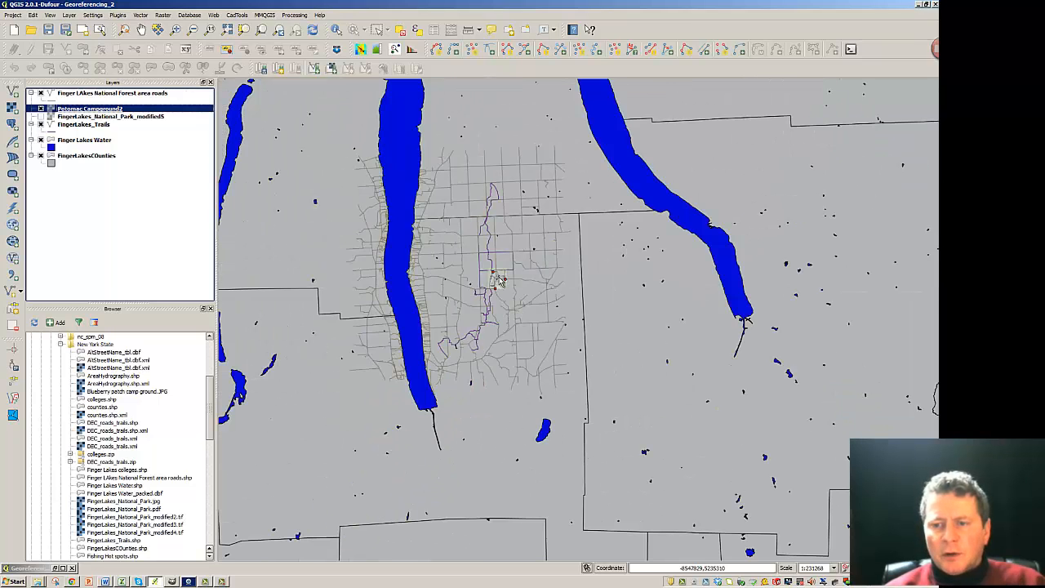
scroll(499, 278, "down", 1)
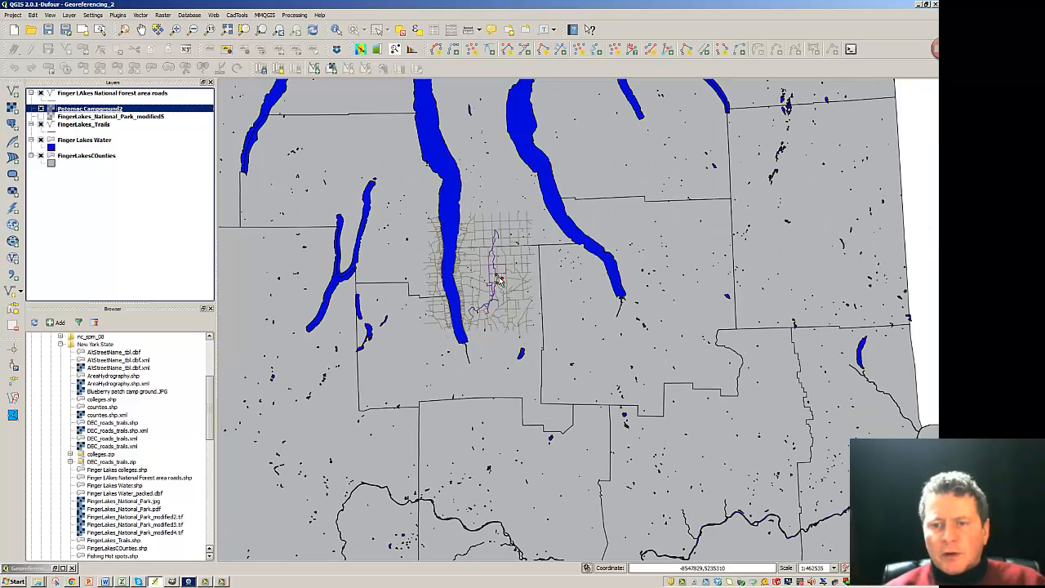
scroll(500, 279, "up", 5)
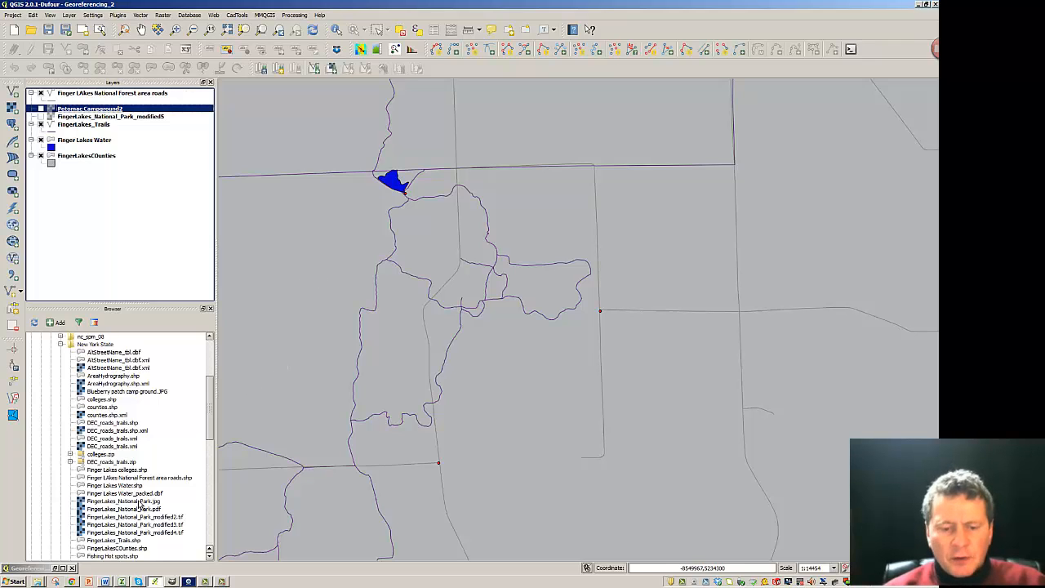
- Launch the Windows Snipping Tool and move its window lower over the map
left_click(15, 581)
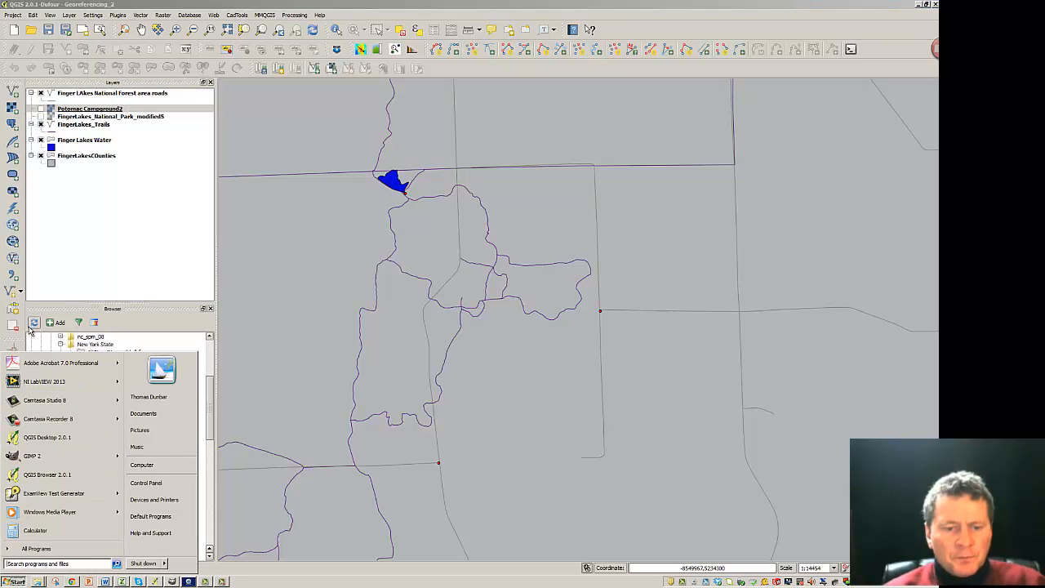
left_click(42, 551)
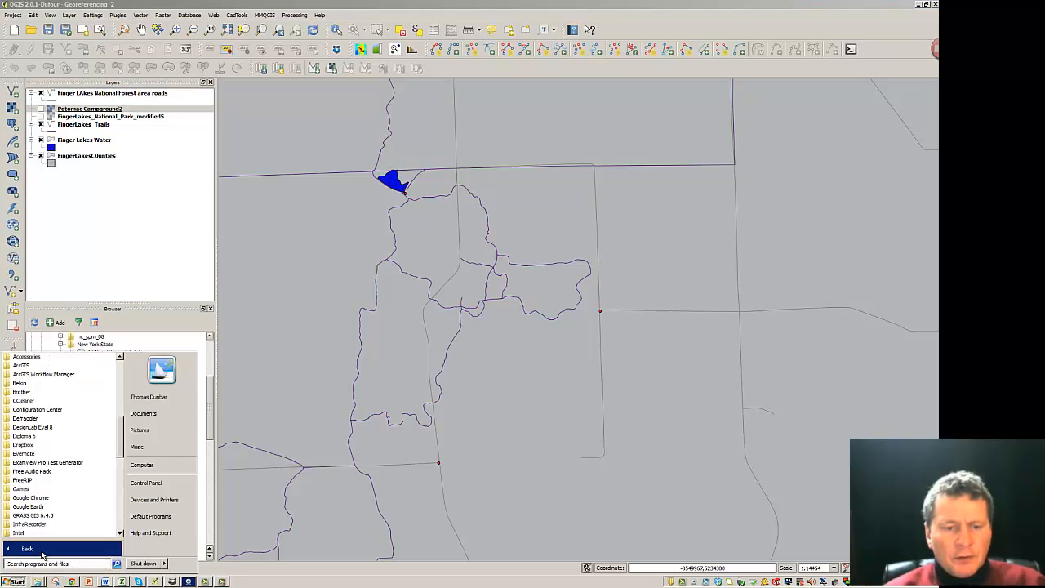
left_click(27, 357)
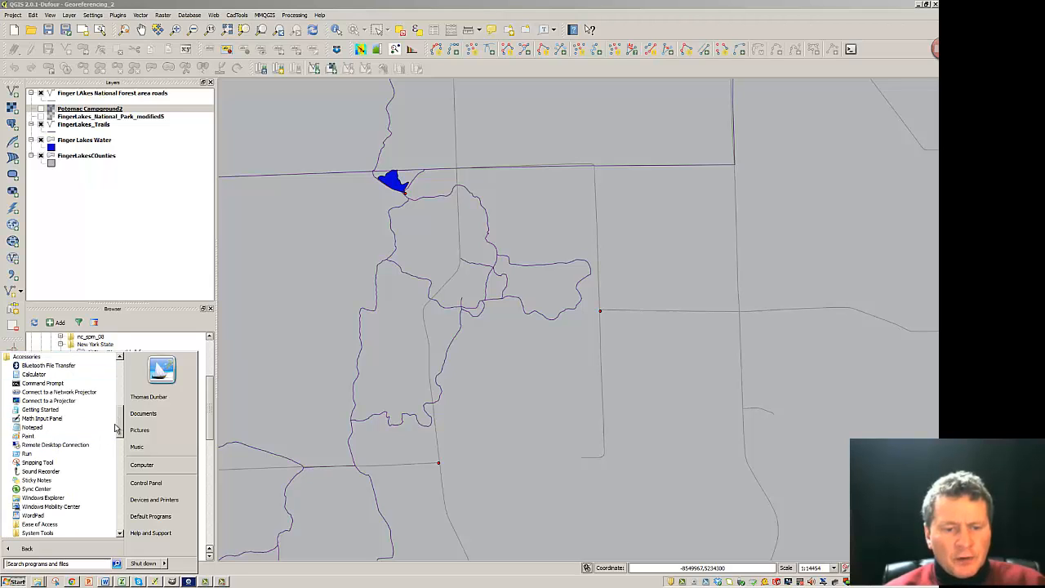
left_click(57, 468)
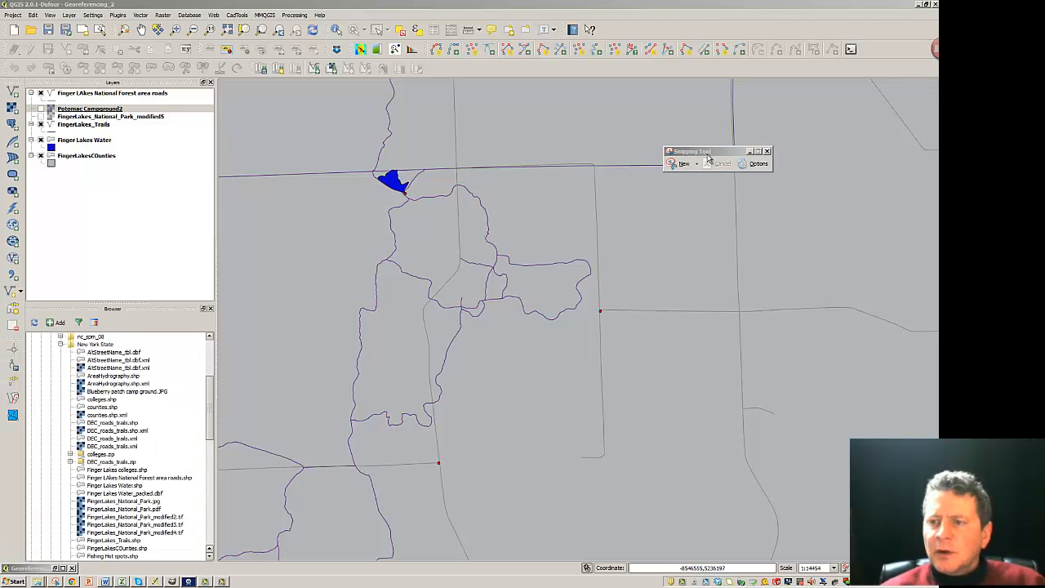
left_click_drag(708, 157, 708, 253)
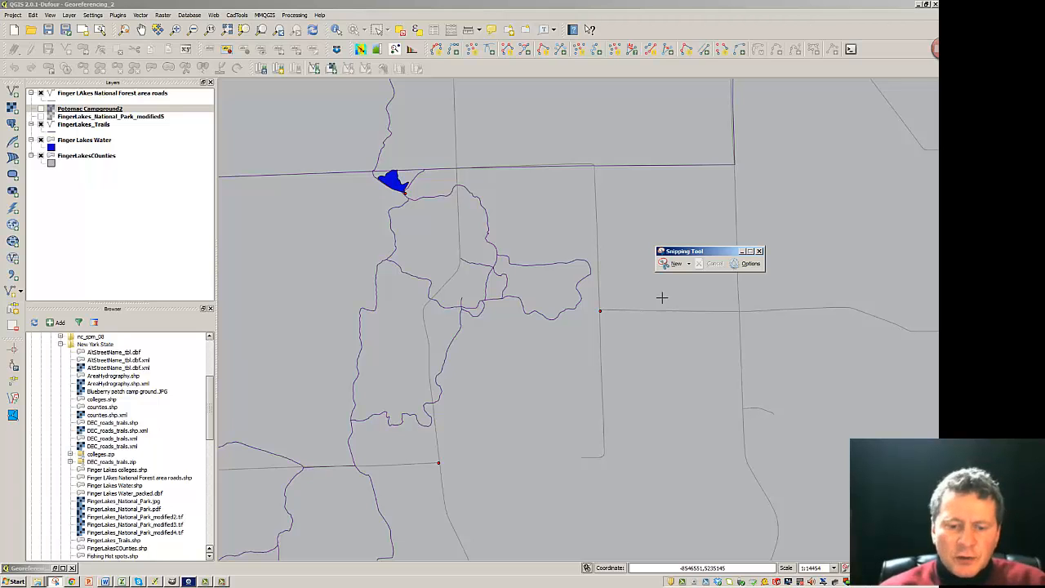
- Switch to Google Maps in Chrome and open My Places to get the classic map view
left_click(72, 581)
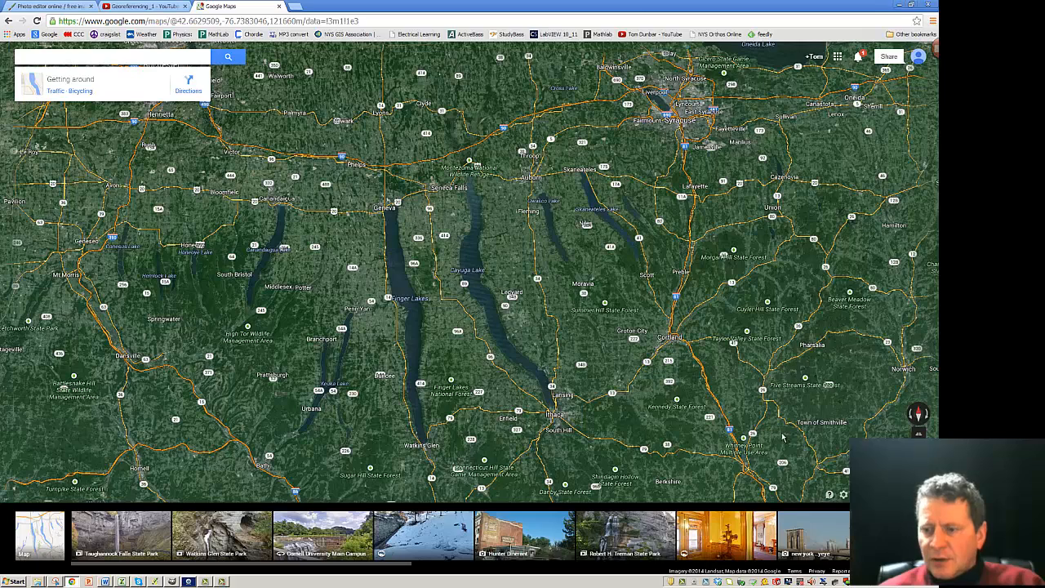
left_click(844, 495)
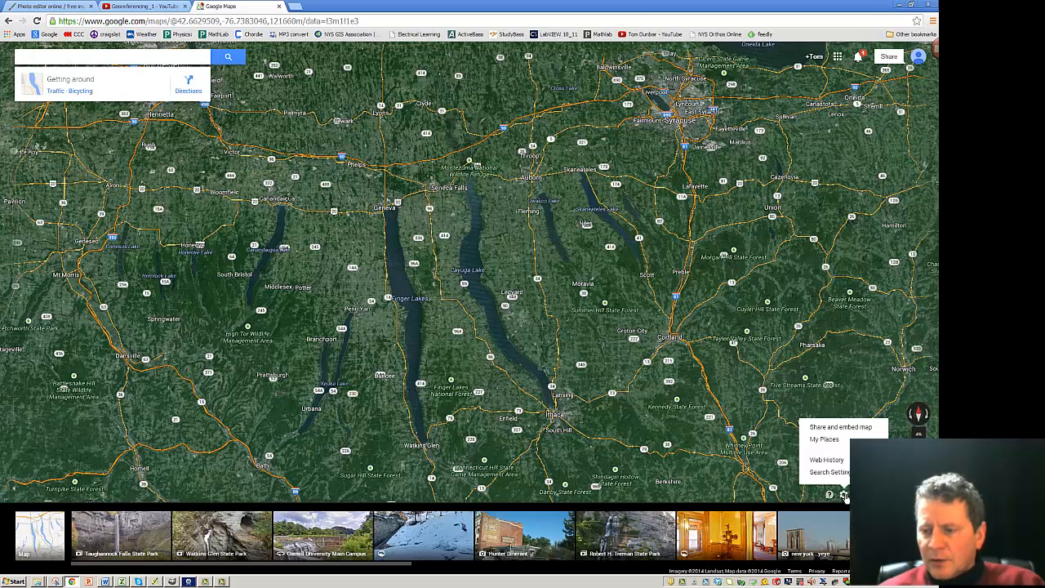
left_click(826, 440)
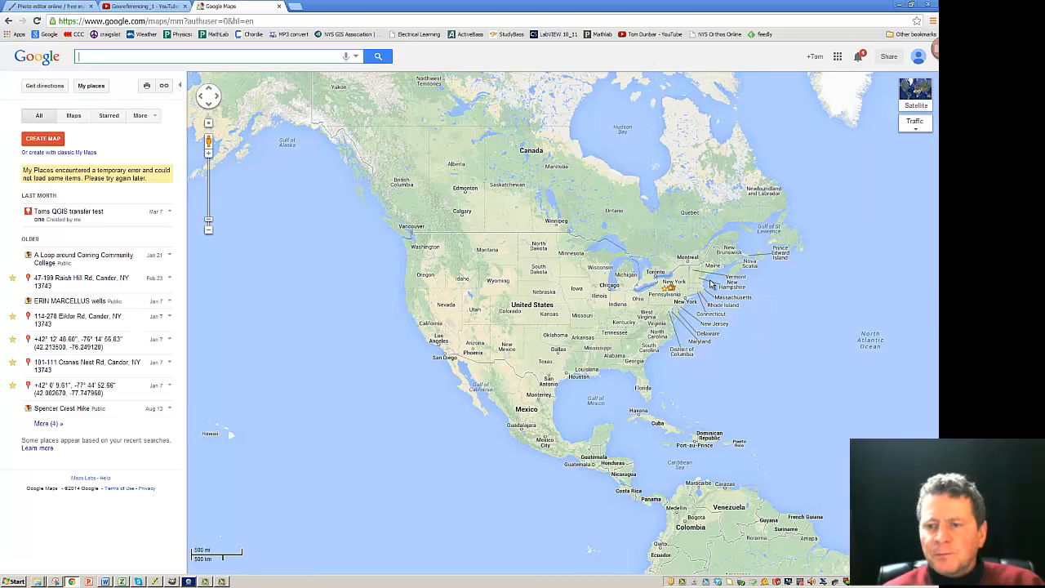
- Display the Terrain layer for the Finger Lakes National Forest area around Chicken Coop Rd and Picnic Area Rd
scroll(693, 284, "up", 2)
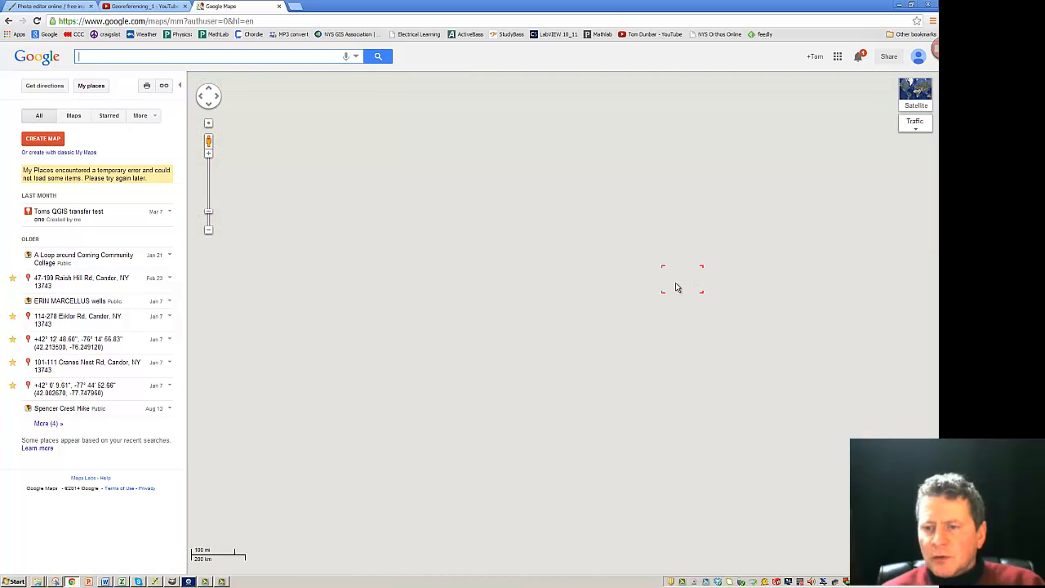
scroll(582, 322, "up", 2)
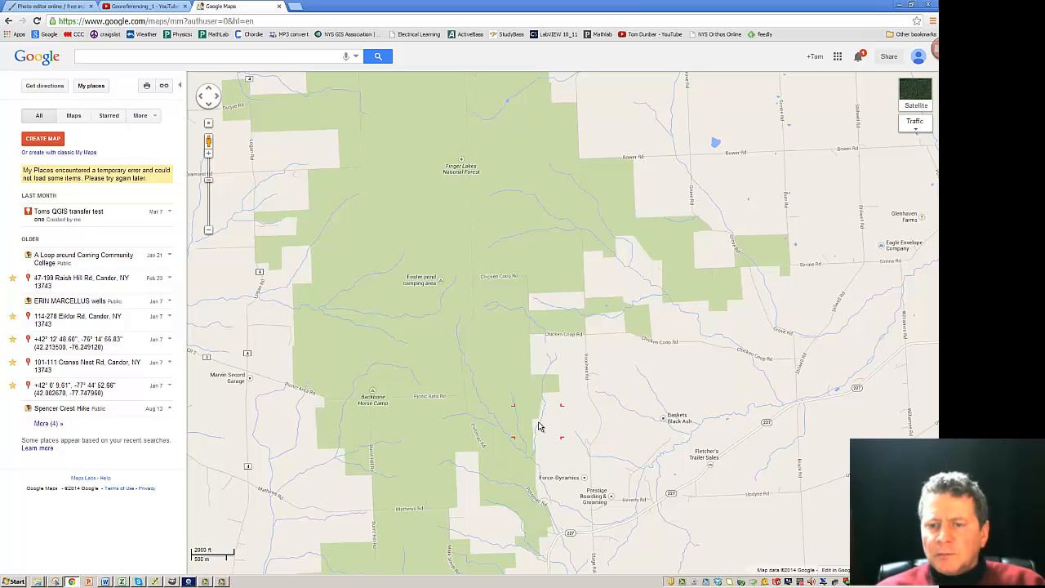
scroll(538, 425, "down", 1)
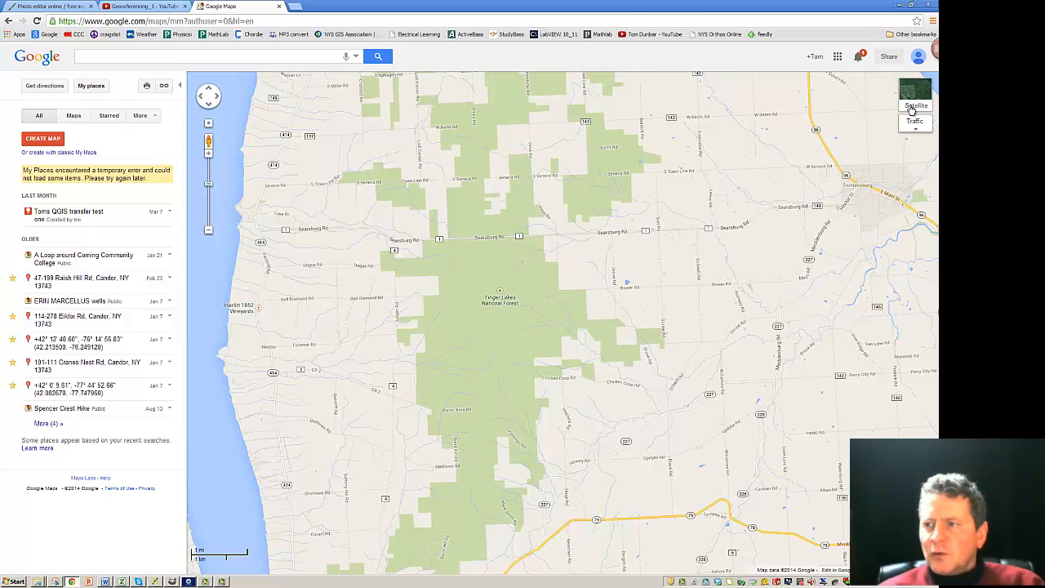
mouse_move(912, 126)
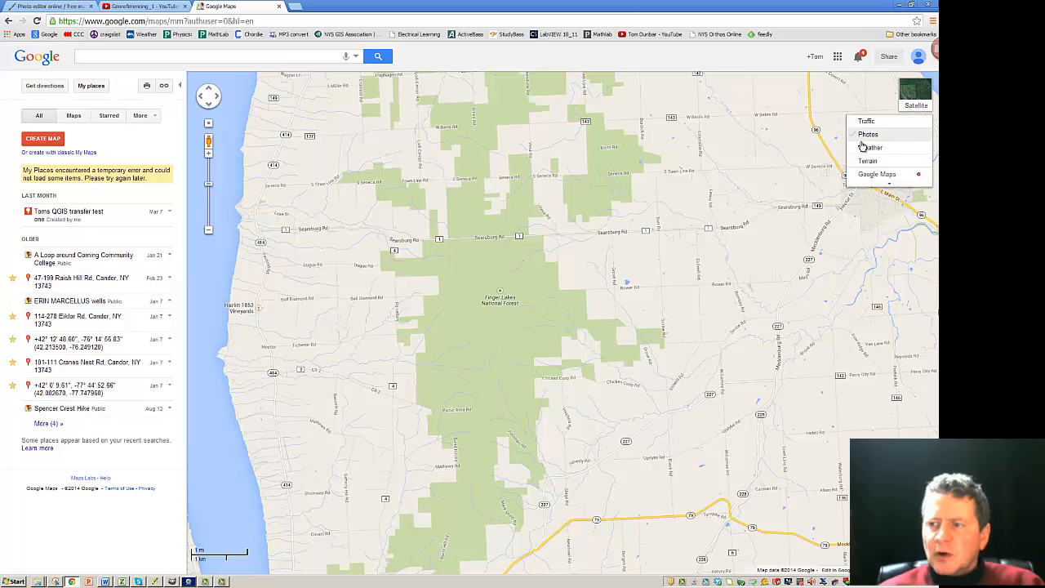
left_click(867, 161)
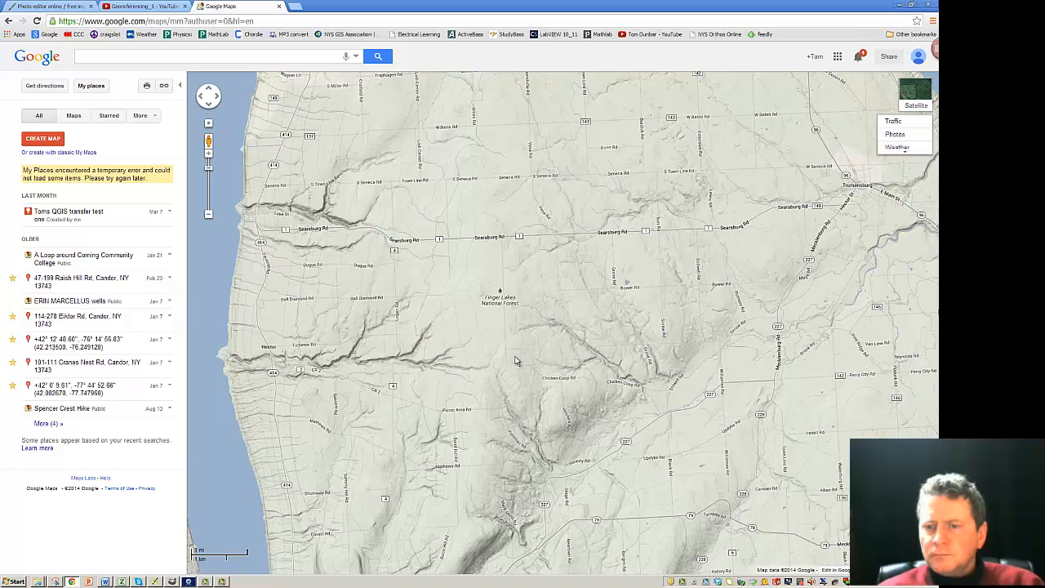
scroll(511, 433, "up", 1)
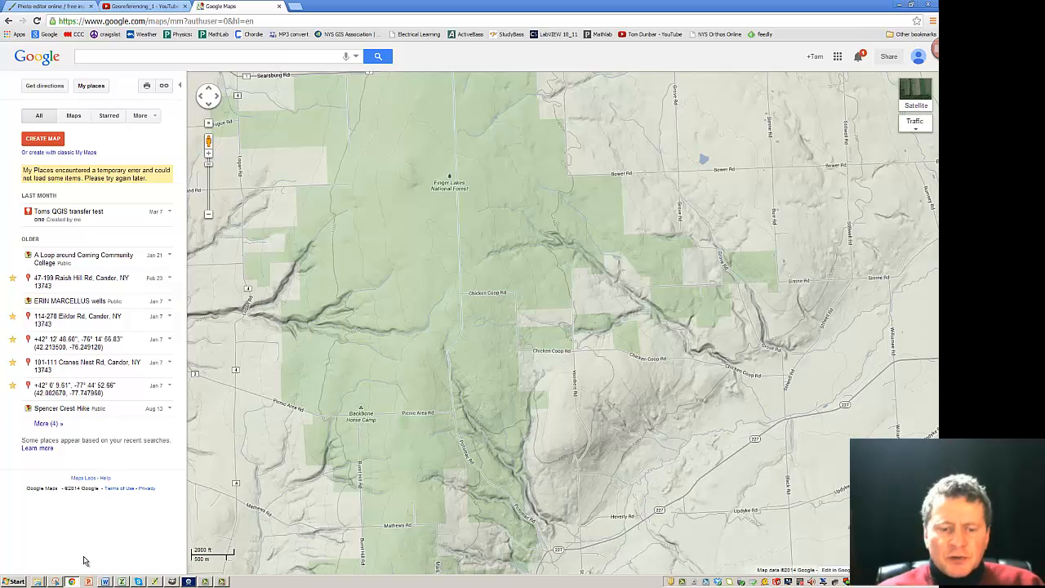
- Capture a rectangular snip of the forest terrain map with the Snipping Tool, from Finger Lakes National Forest down to Mathews Rd
left_click(54, 581)
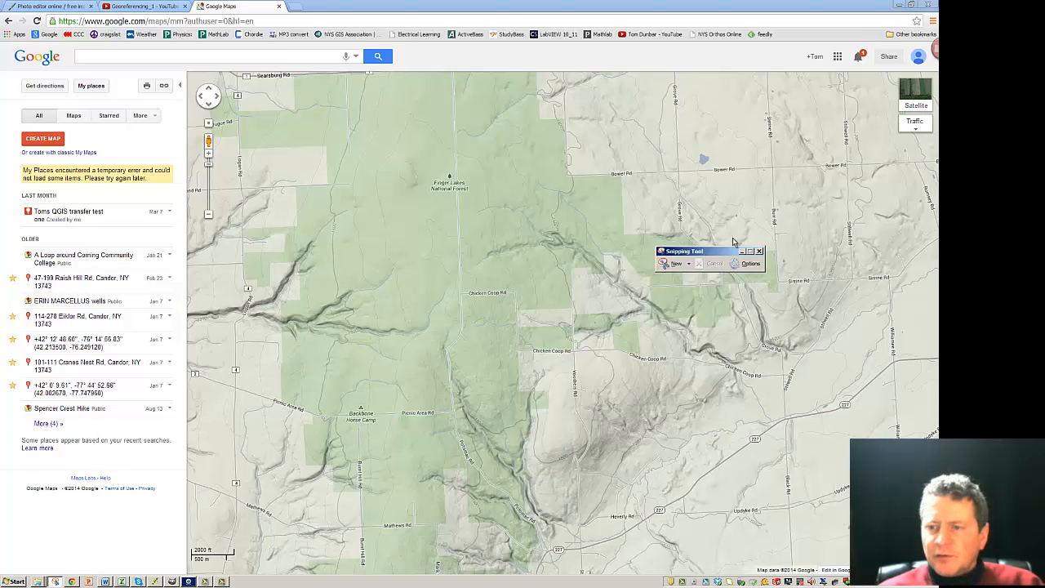
left_click(674, 263)
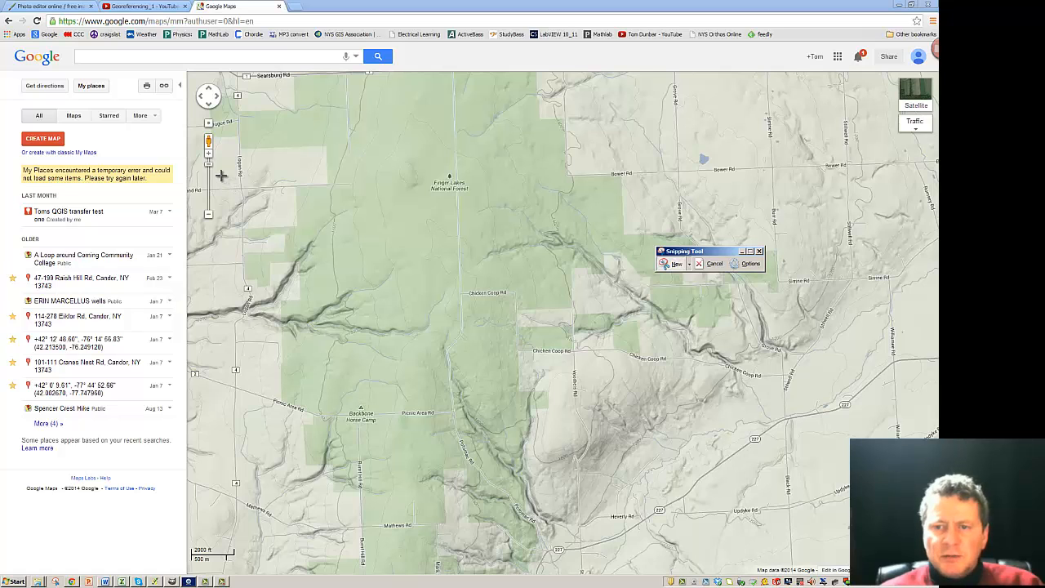
left_click_drag(220, 174, 796, 516)
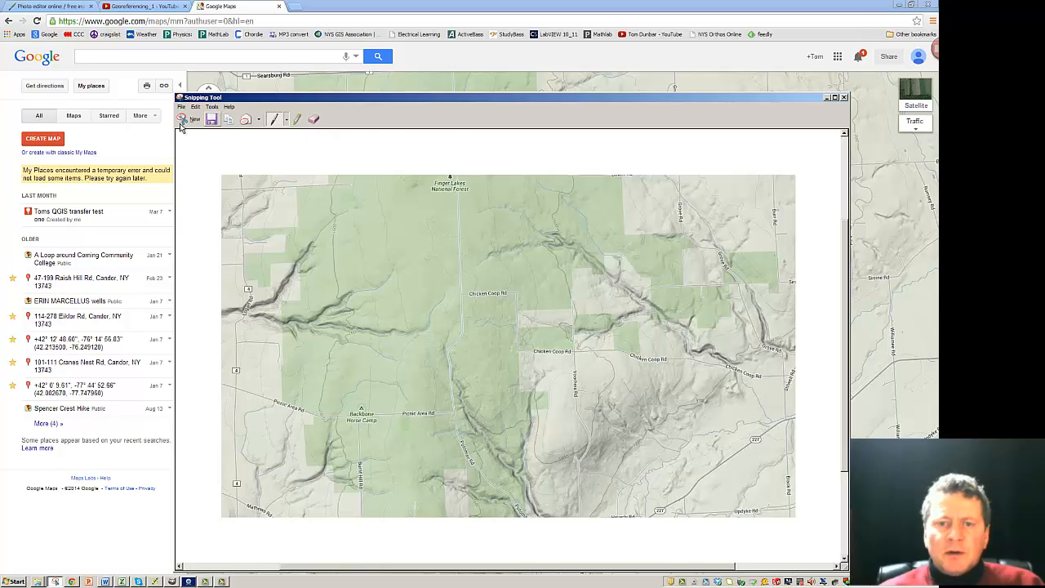
- Save the snip as a JPEG named Camping terrain in the New York State folder and put the Snipping Tool away
left_click(181, 107)
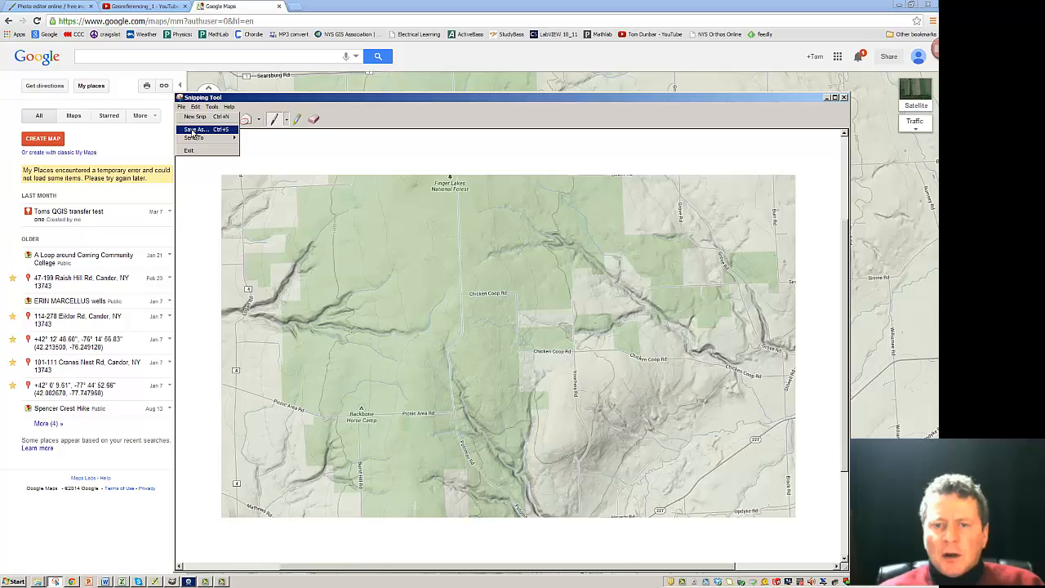
left_click(193, 131)
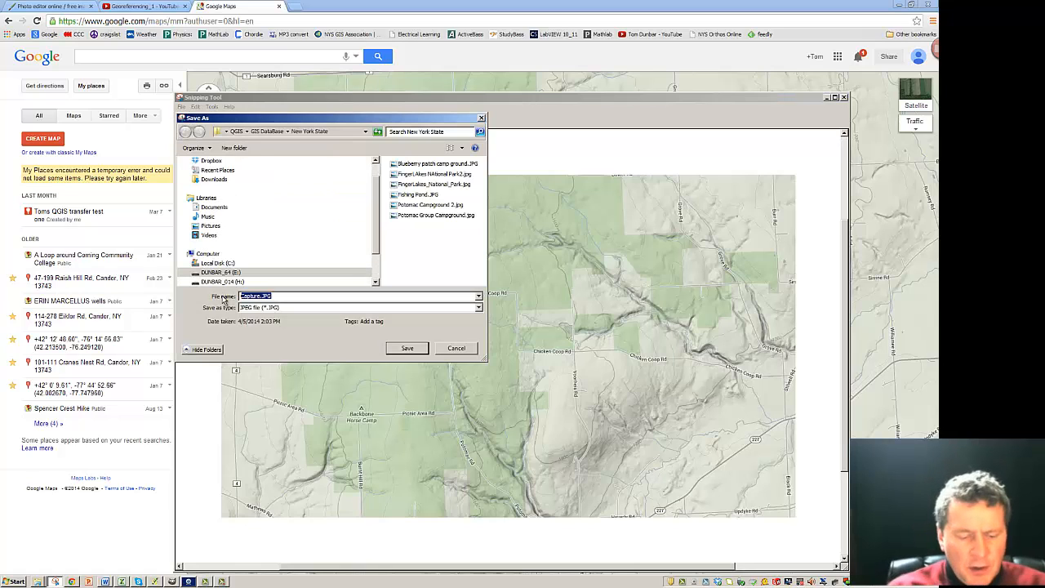
type("Camping terrain")
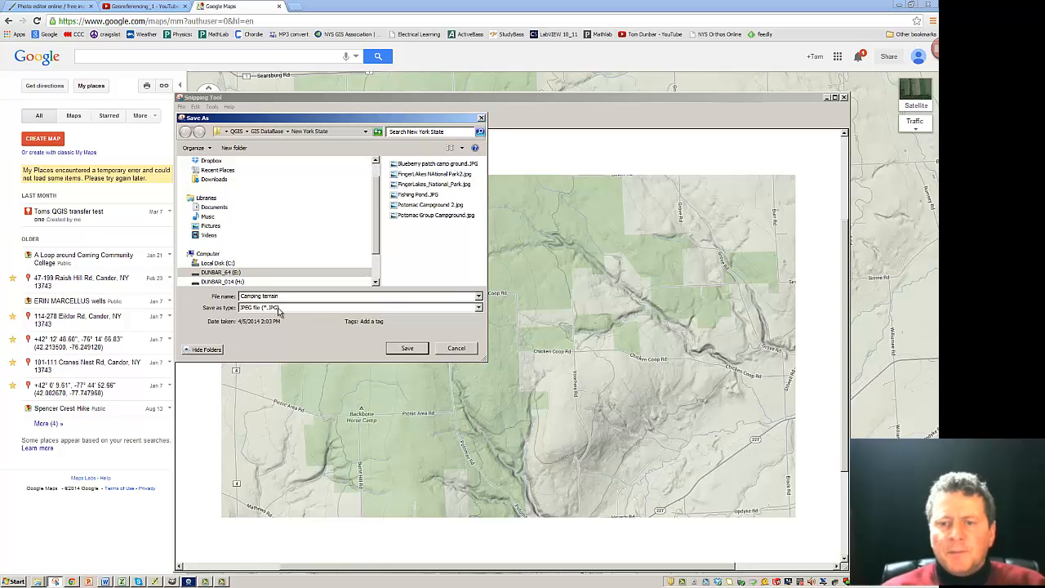
left_click(408, 349)
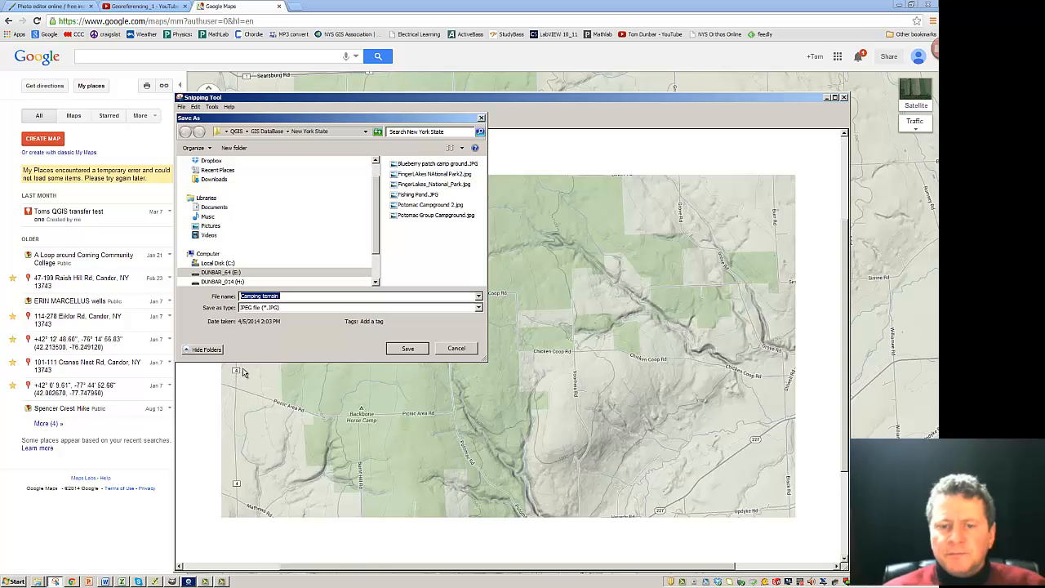
left_click(825, 98)
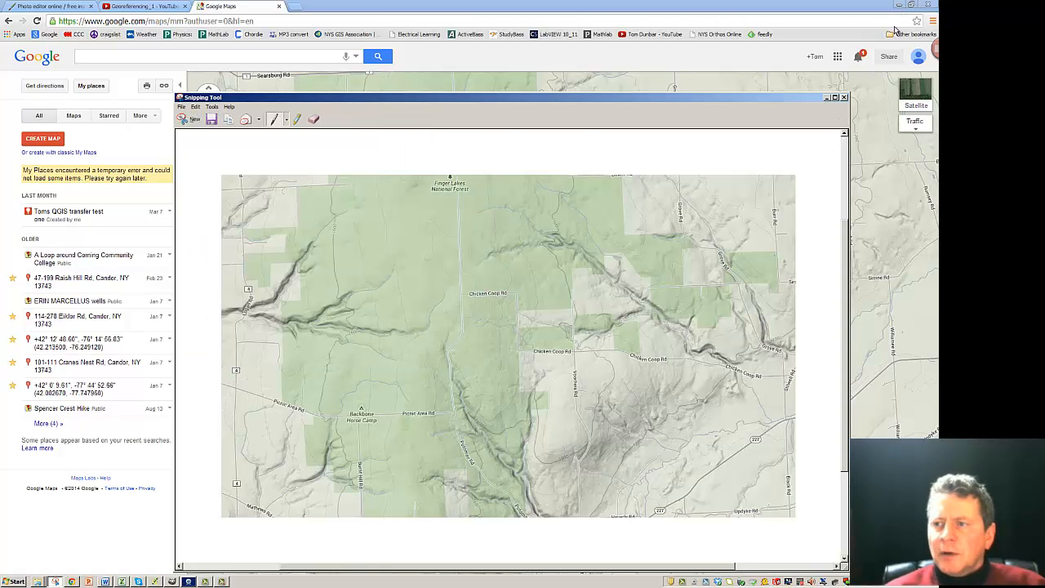
- Switch back to QGIS and turn on road name labels for the Finger Lakes National Forest area roads layer
left_click(899, 4)
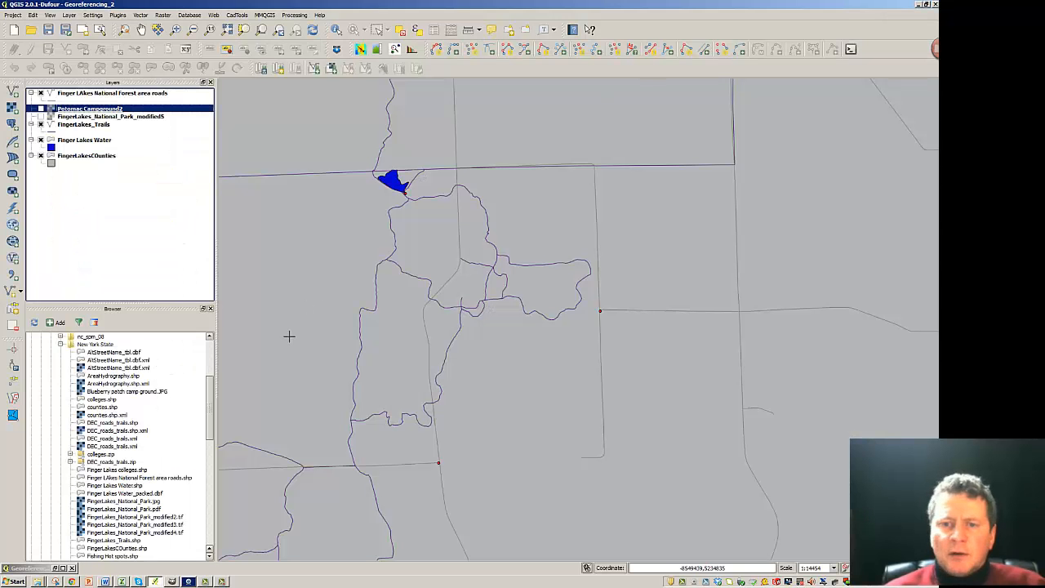
scroll(501, 392, "down", 1)
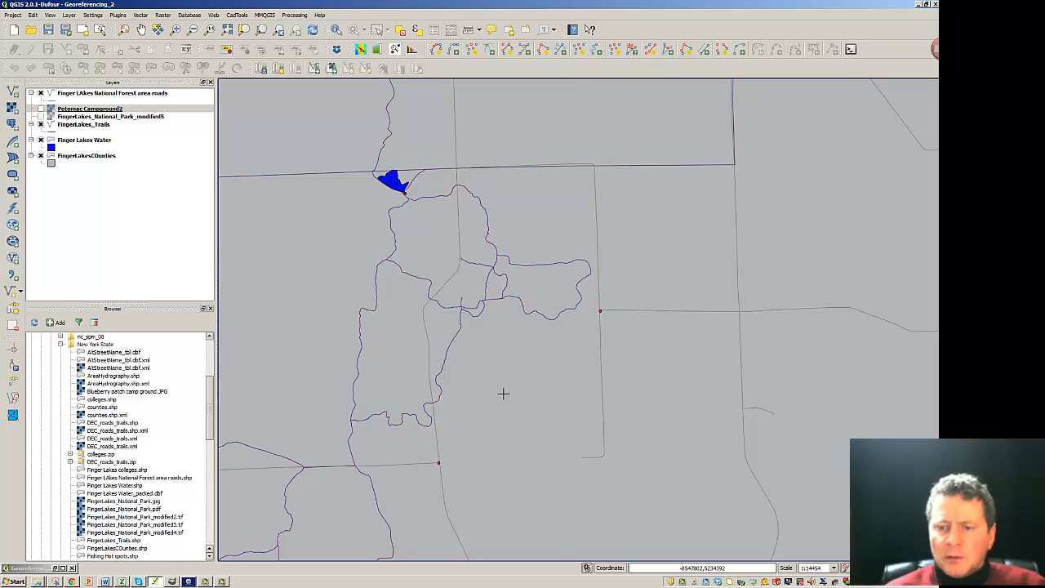
scroll(503, 394, "down", 1)
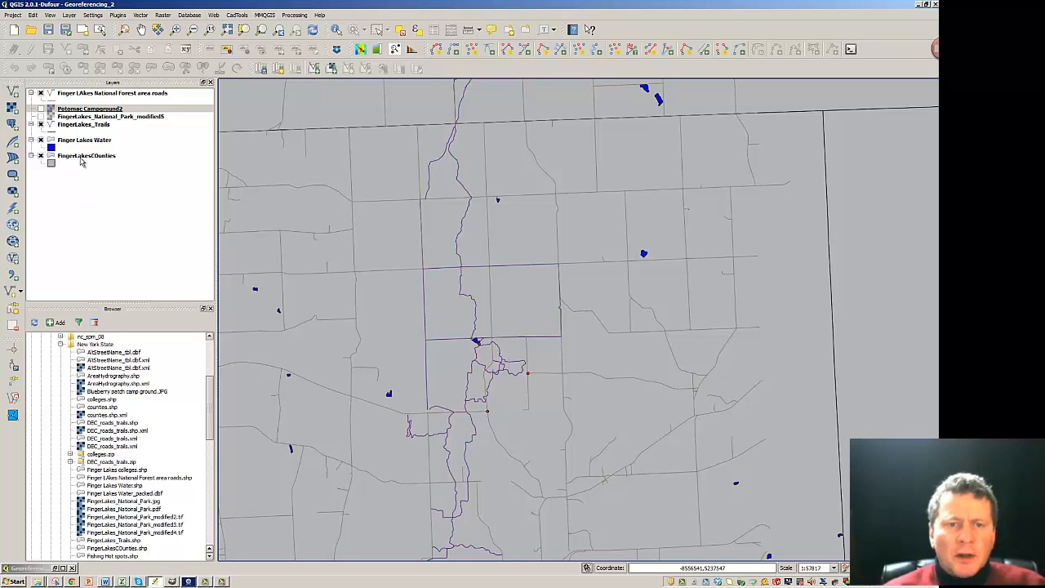
right_click(92, 94)
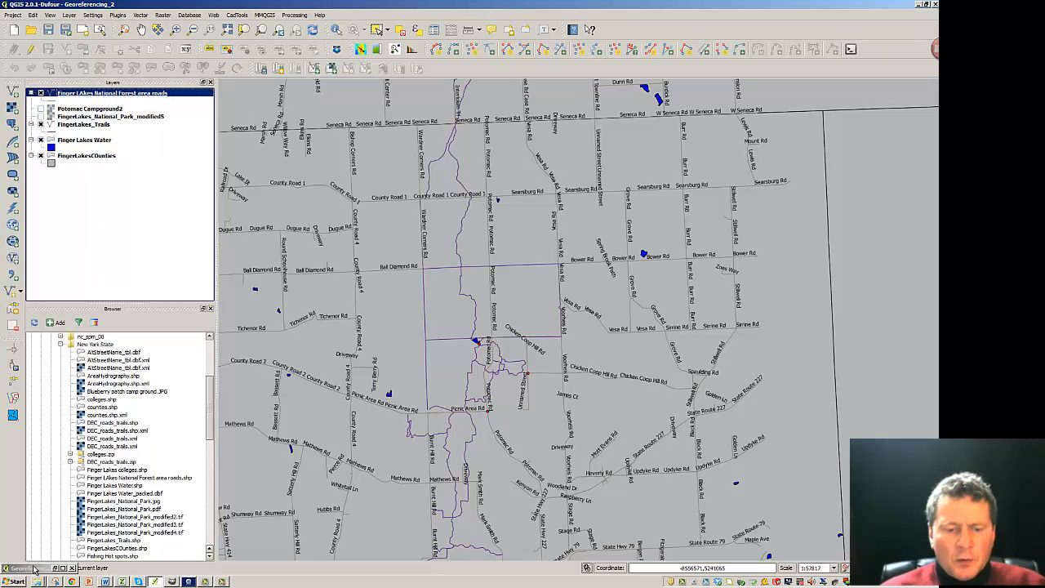
- Load the Camping terrain JPG into the Georeferencer, saving the previous raster's GCP points and assigning WGS 84 / Pseudo Mercator
left_click(54, 568)
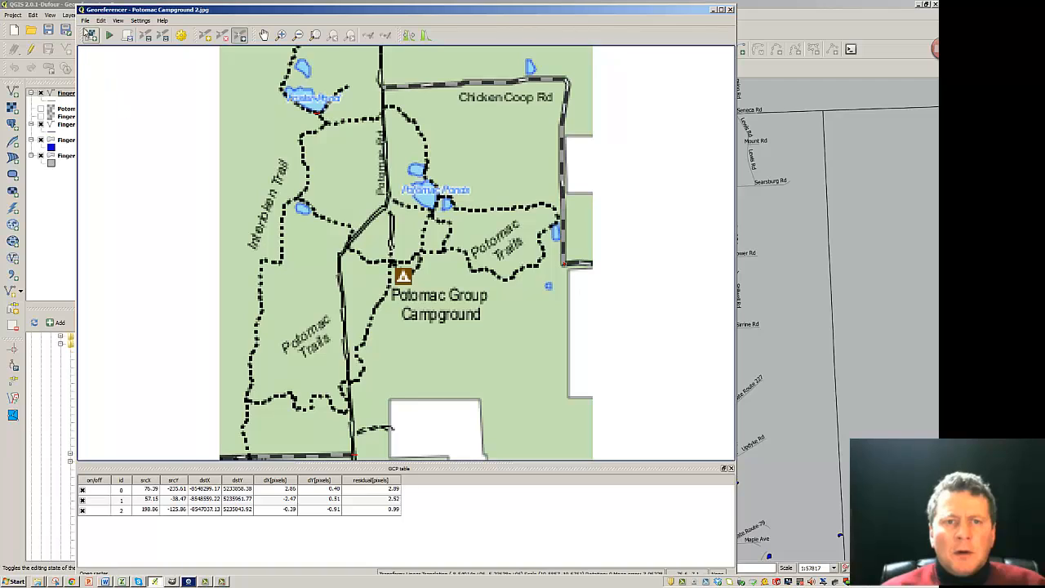
left_click(86, 22)
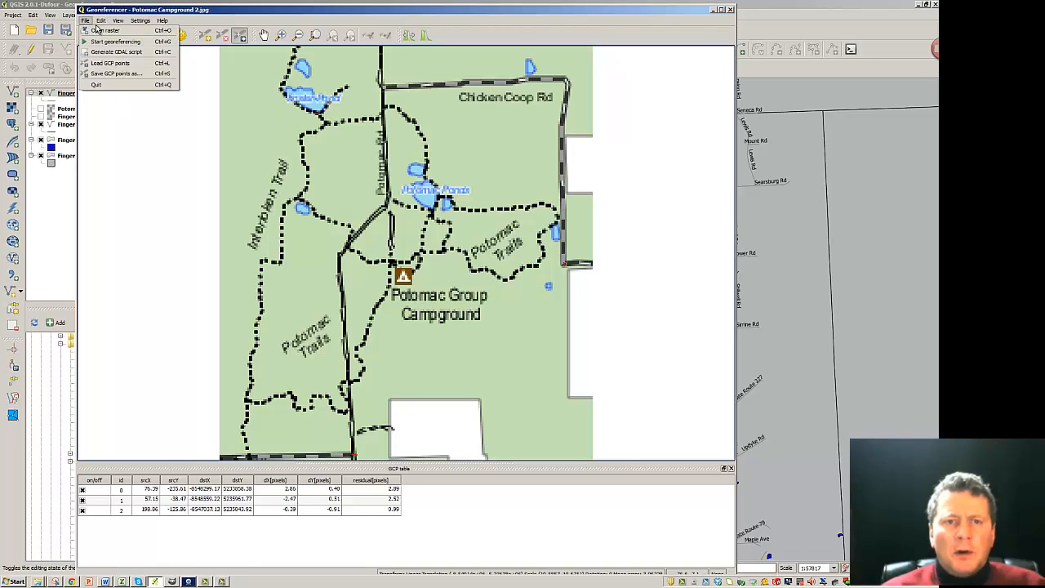
left_click(99, 36)
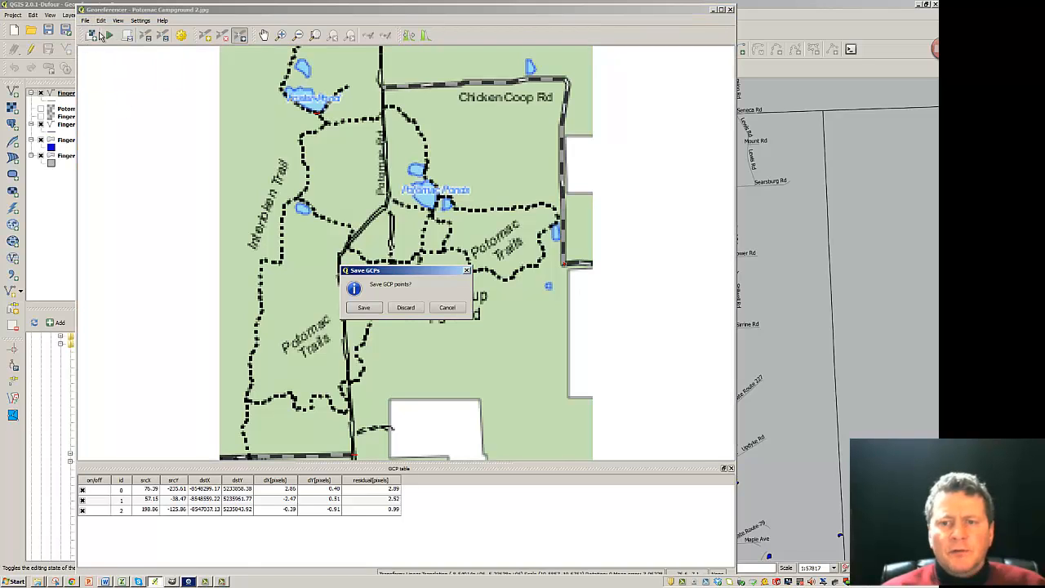
left_click(363, 307)
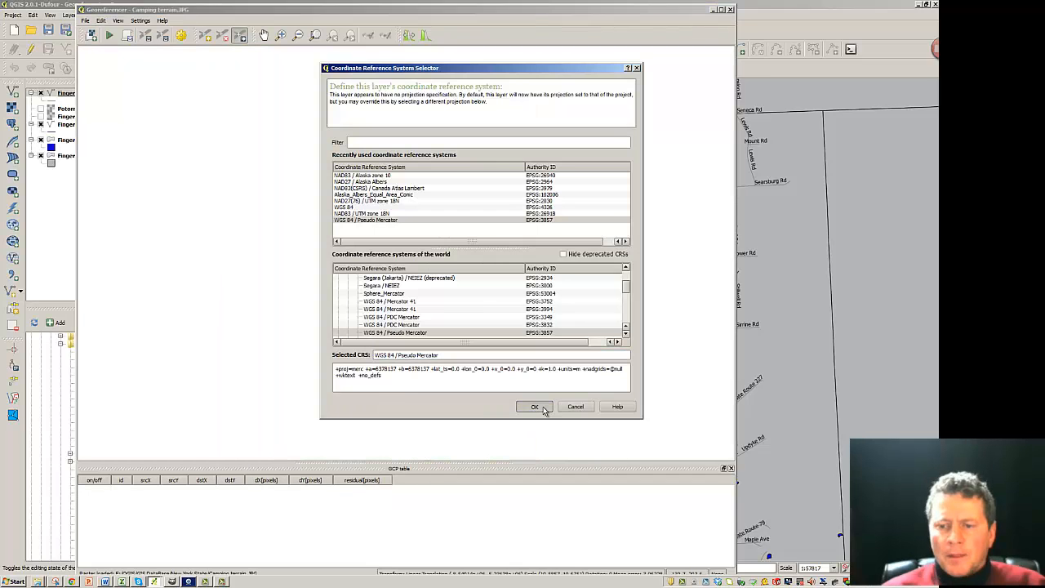
left_click(542, 408)
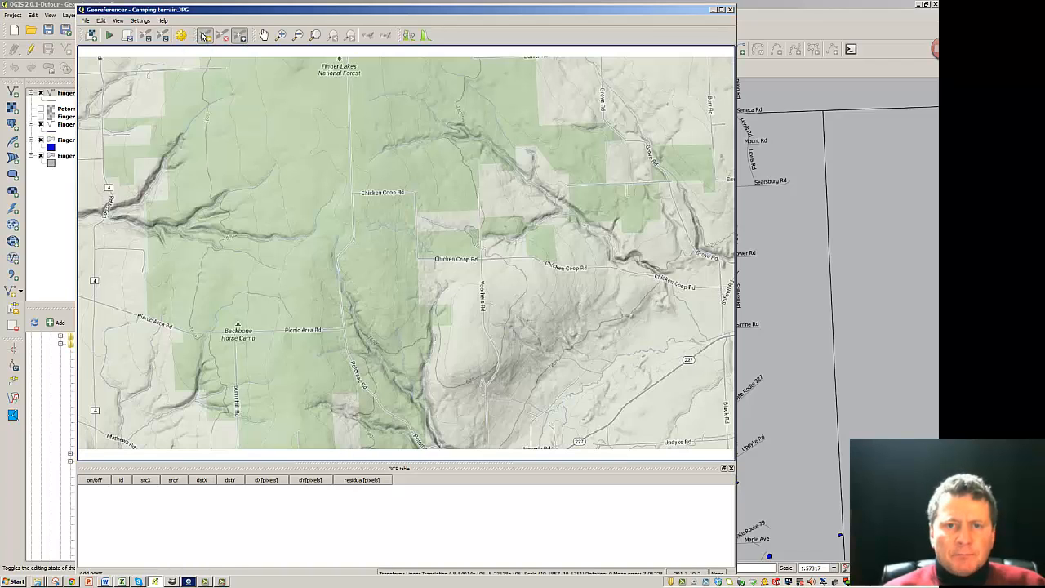
- Add a control point tying the image's Picnic Area Rd and route 4 junction to Picnic Area Rd at Burnt Hill Rd on the map canvas
left_click(204, 36)
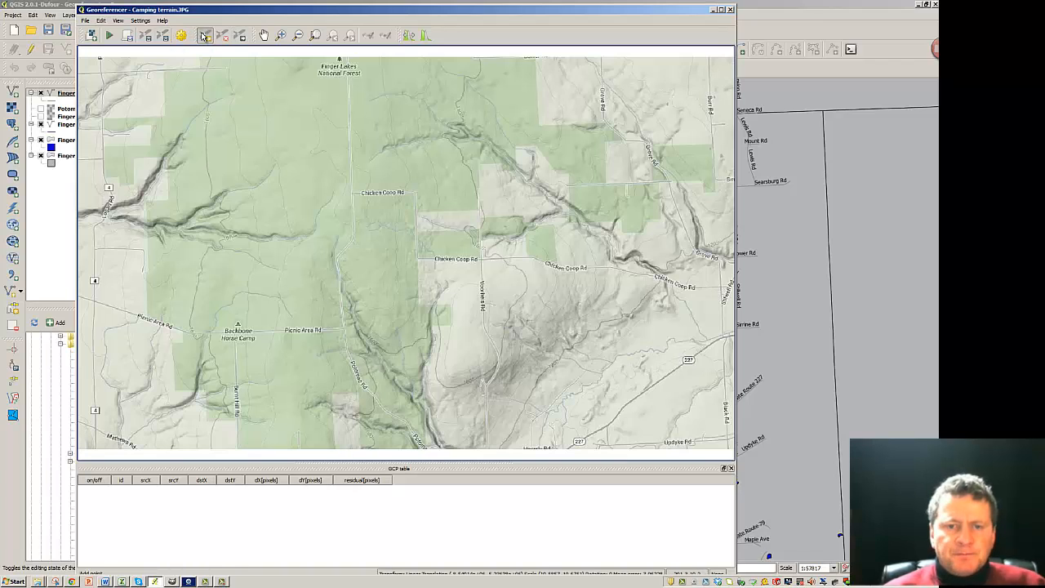
left_click(93, 300)
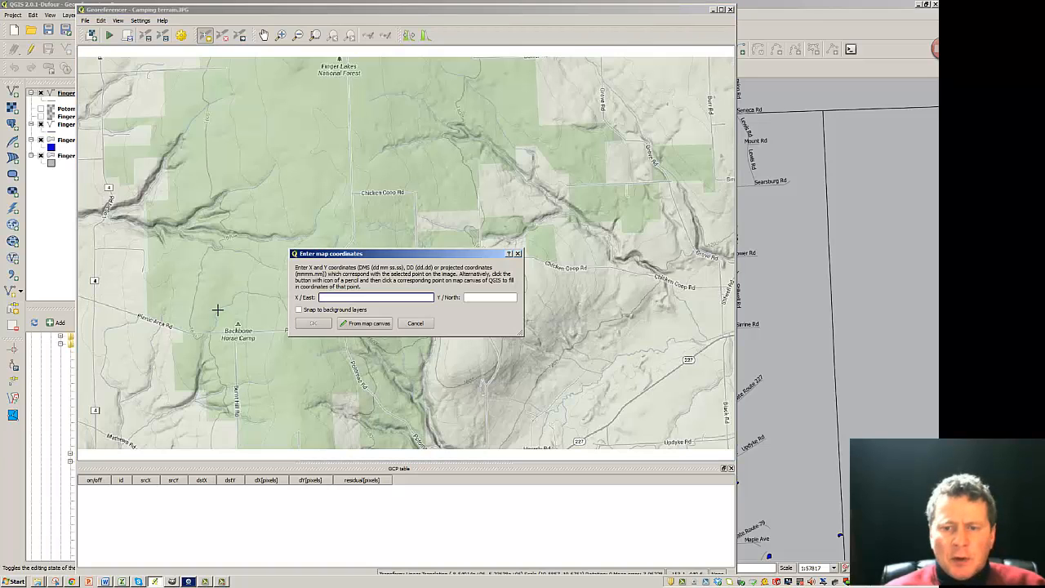
left_click(362, 325)
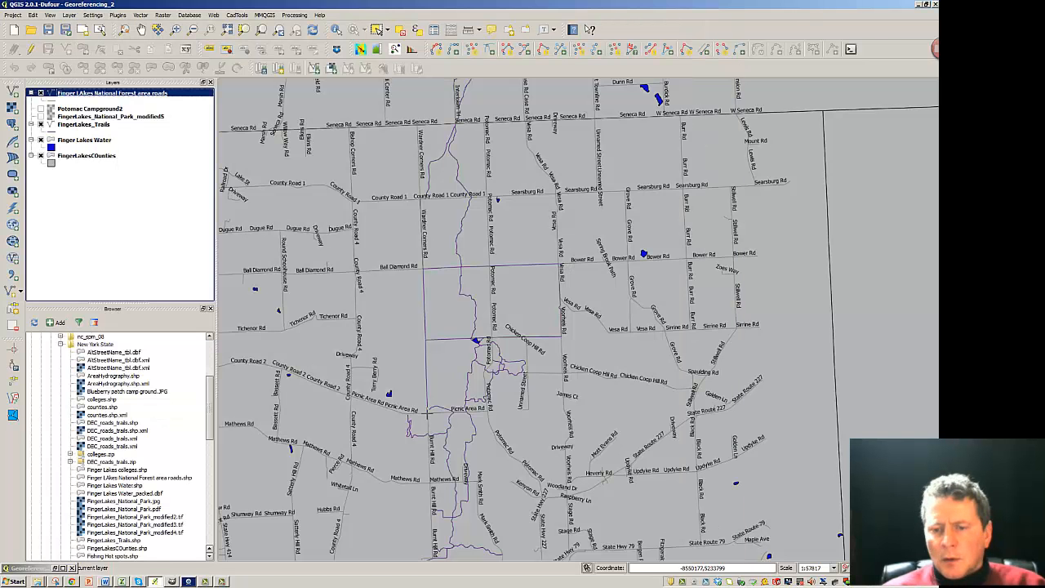
left_click(425, 411)
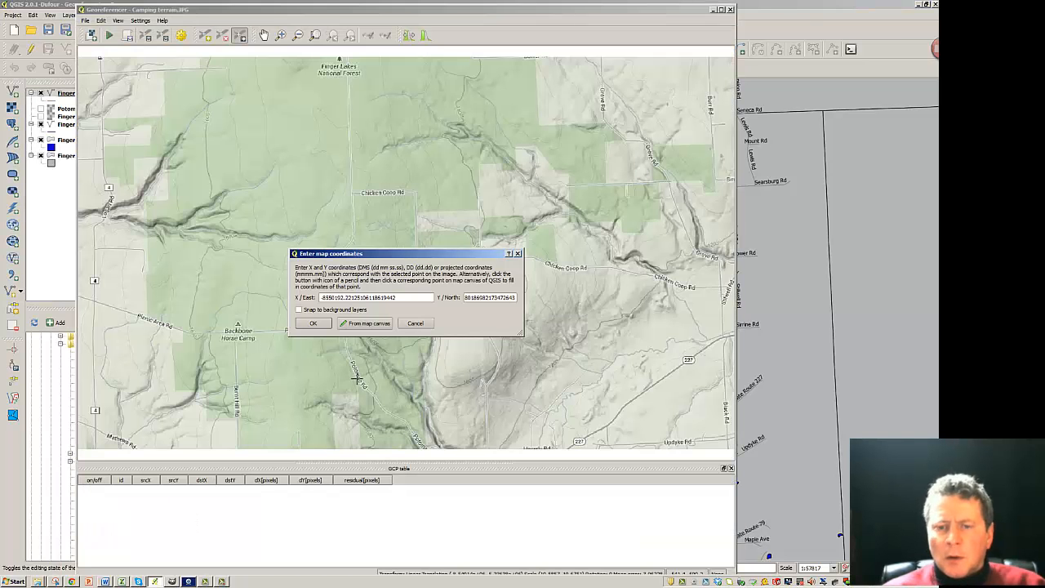
left_click(314, 323)
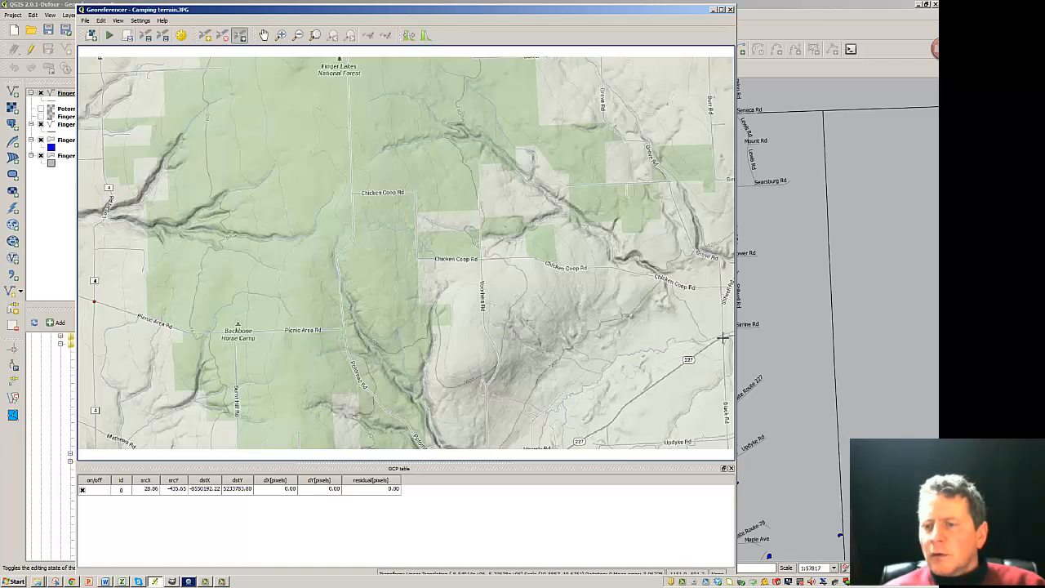
- Add a control point tying the image's route 227 and Black Rd junction to State Route 227 at Black Rd on the map canvas
left_click(722, 337)
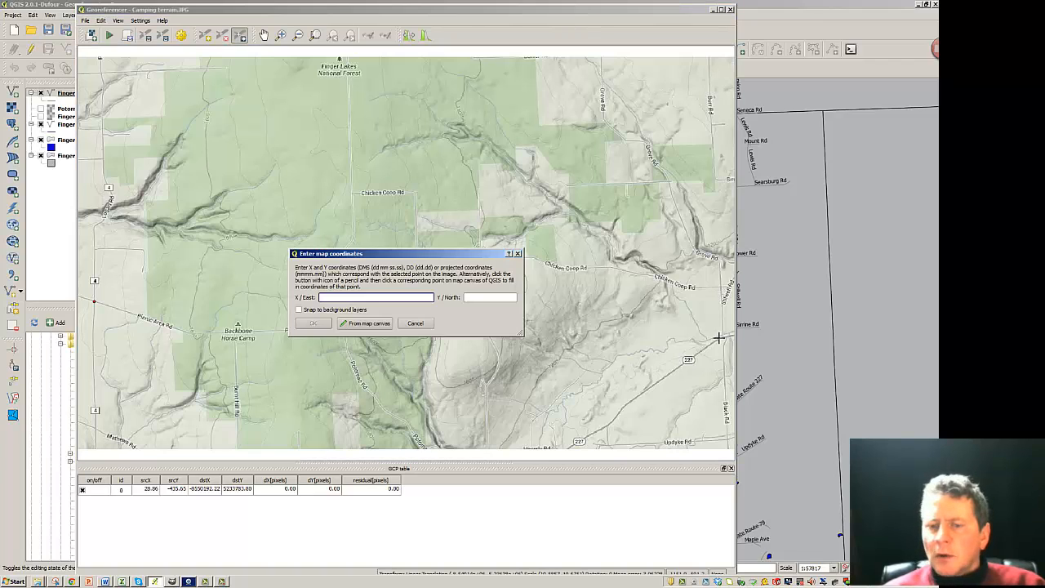
left_click(364, 323)
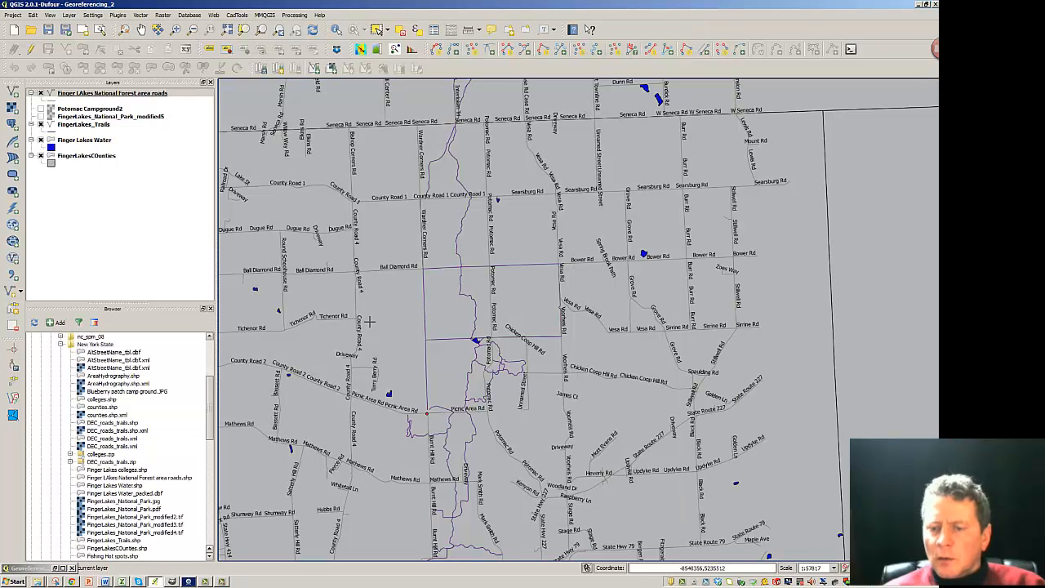
scroll(592, 508, "up", 1)
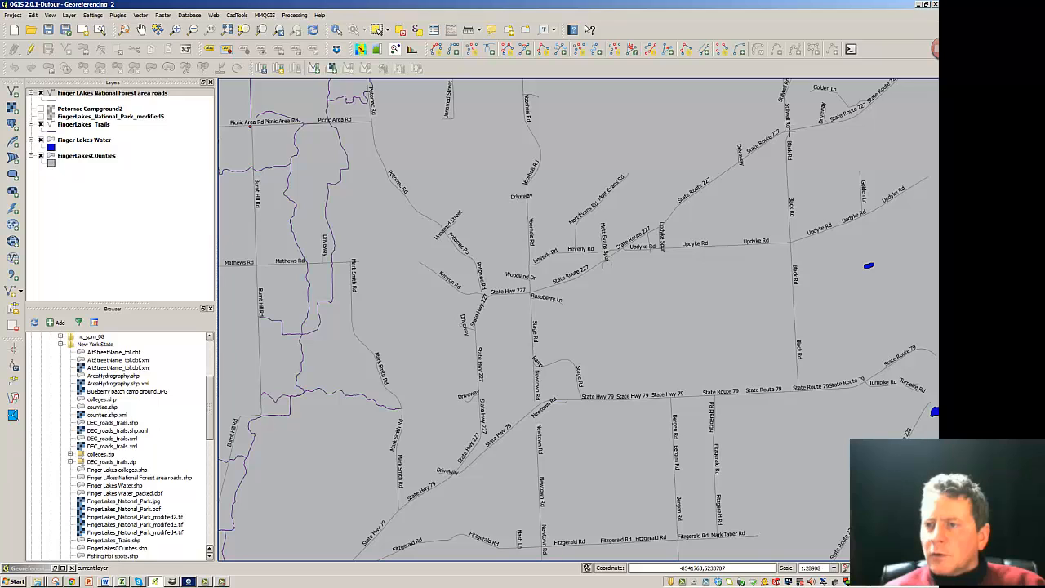
left_click(250, 125)
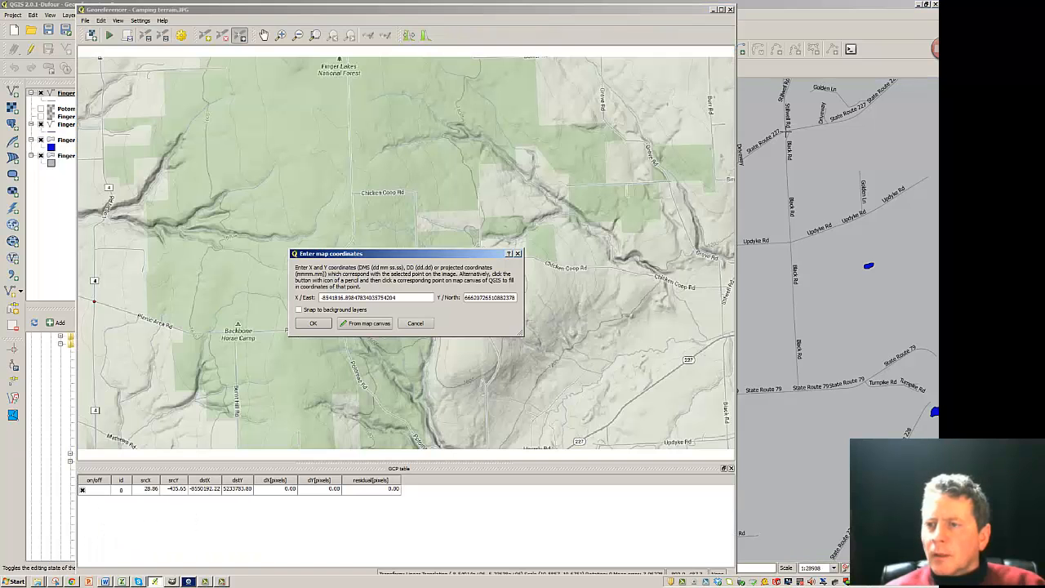
left_click(307, 324)
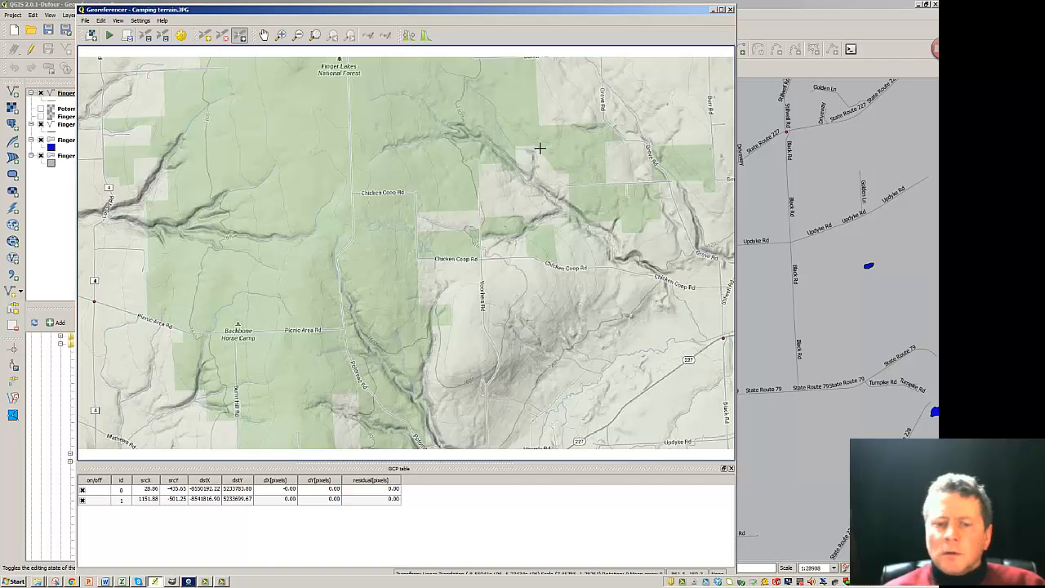
- Add a third control point tying the road junction in the image's northwest corner to Ball Diamond Rd at Wardner Corners Rd on the map canvas
left_click(101, 71)
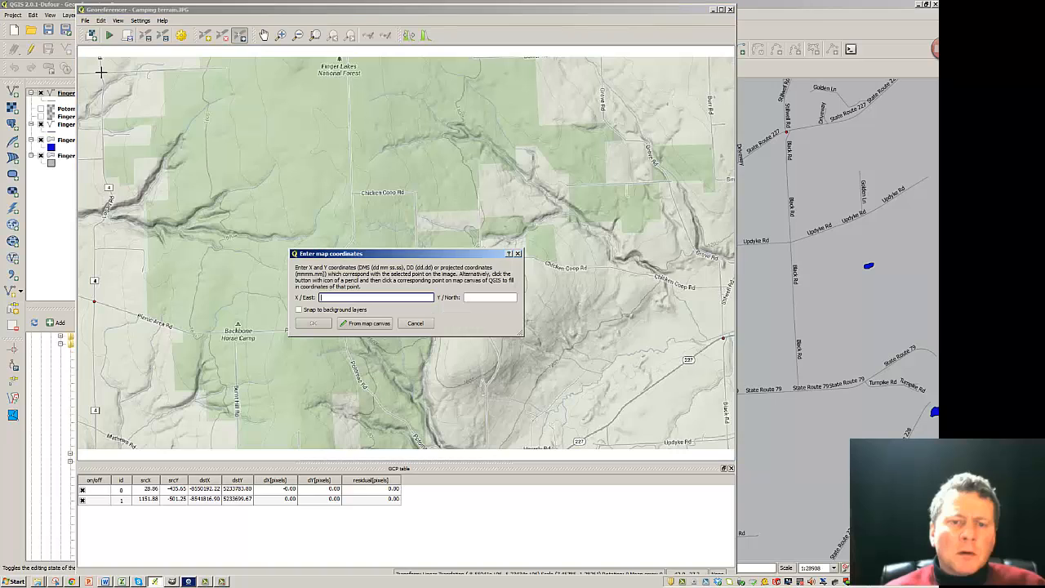
left_click(367, 323)
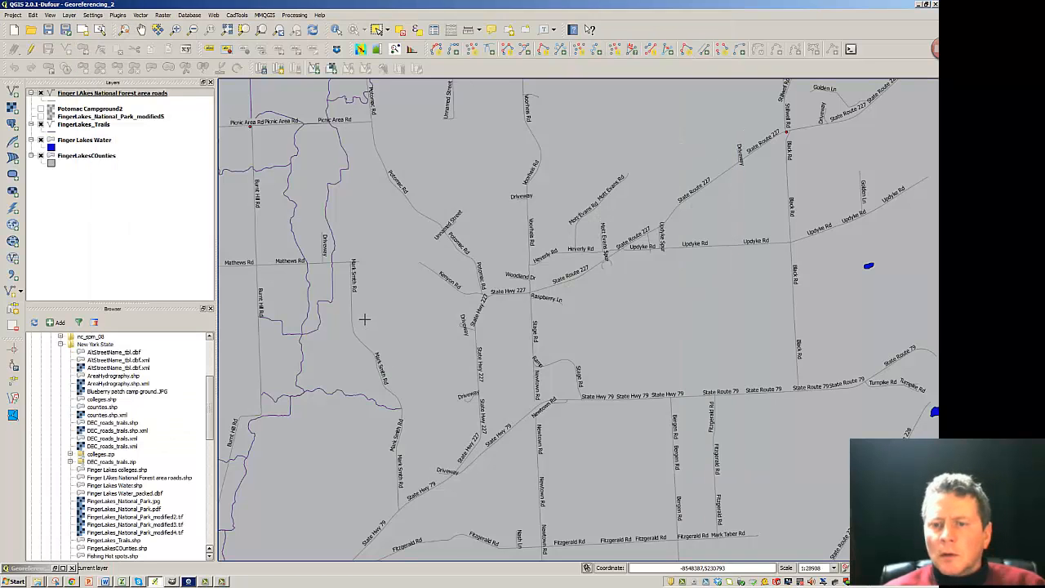
left_click_drag(397, 324, 490, 366)
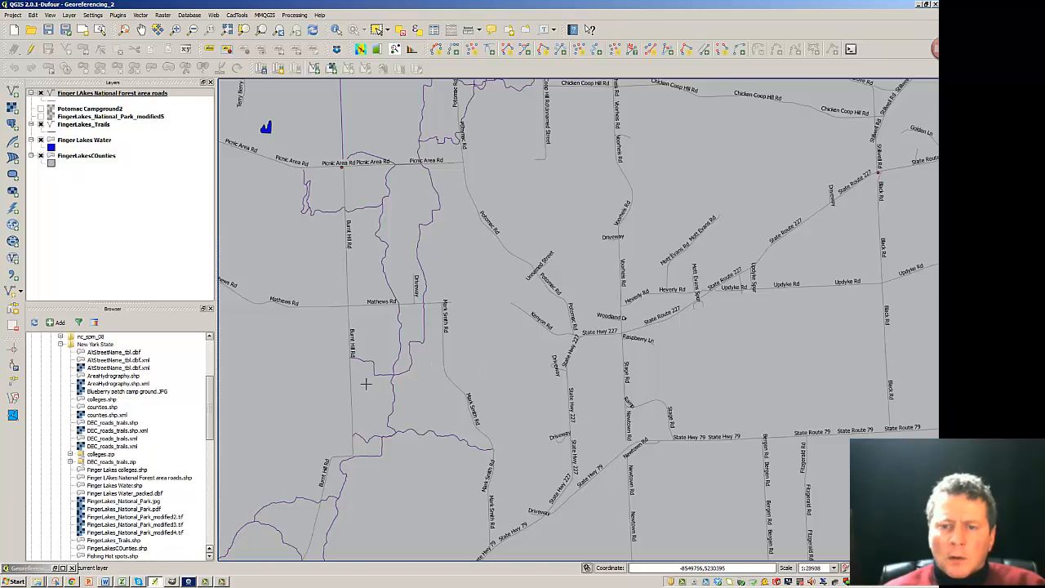
left_click_drag(302, 317, 322, 471)
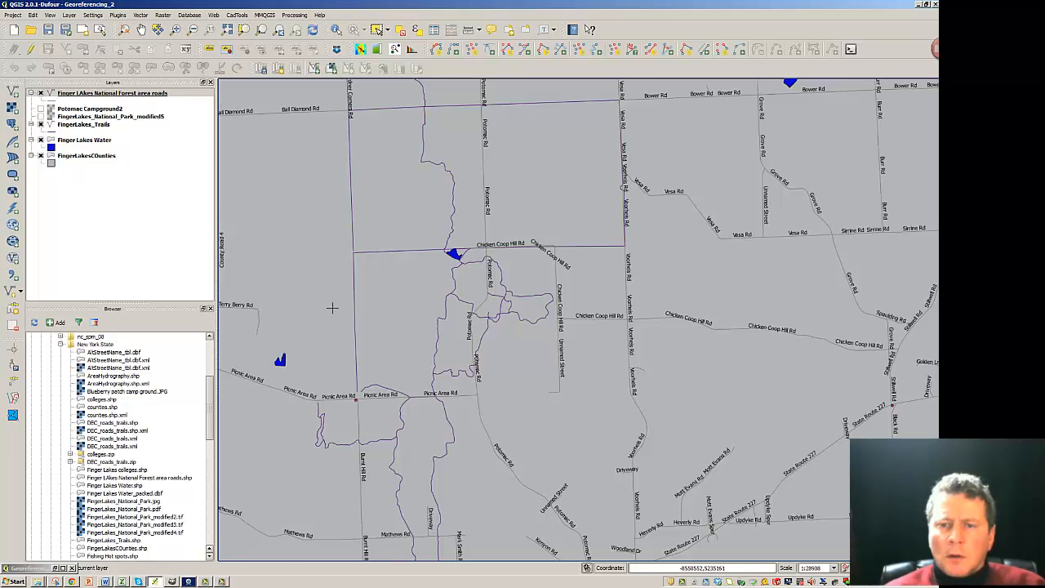
left_click_drag(331, 308, 332, 351)
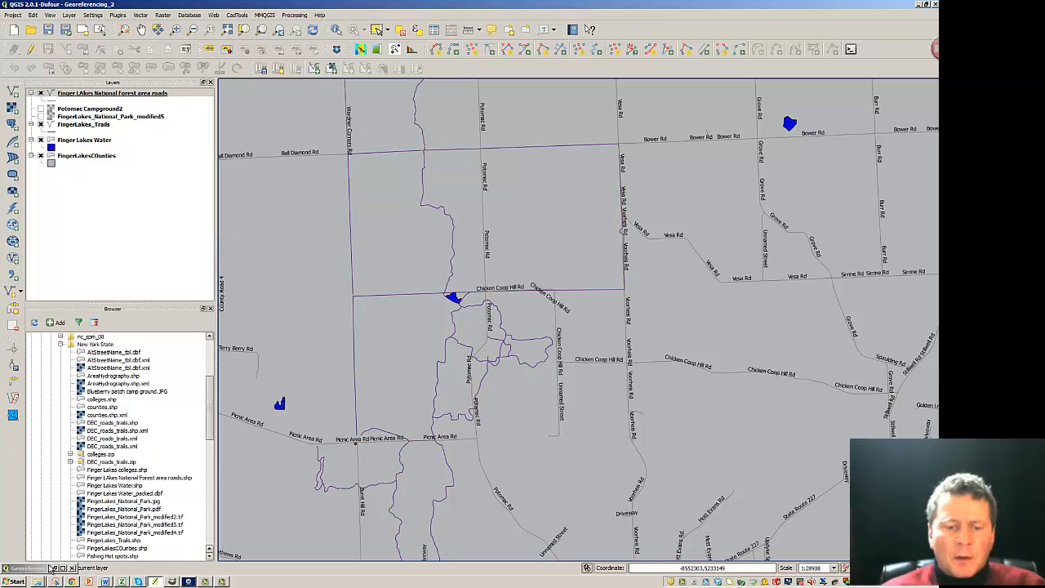
left_click(55, 569)
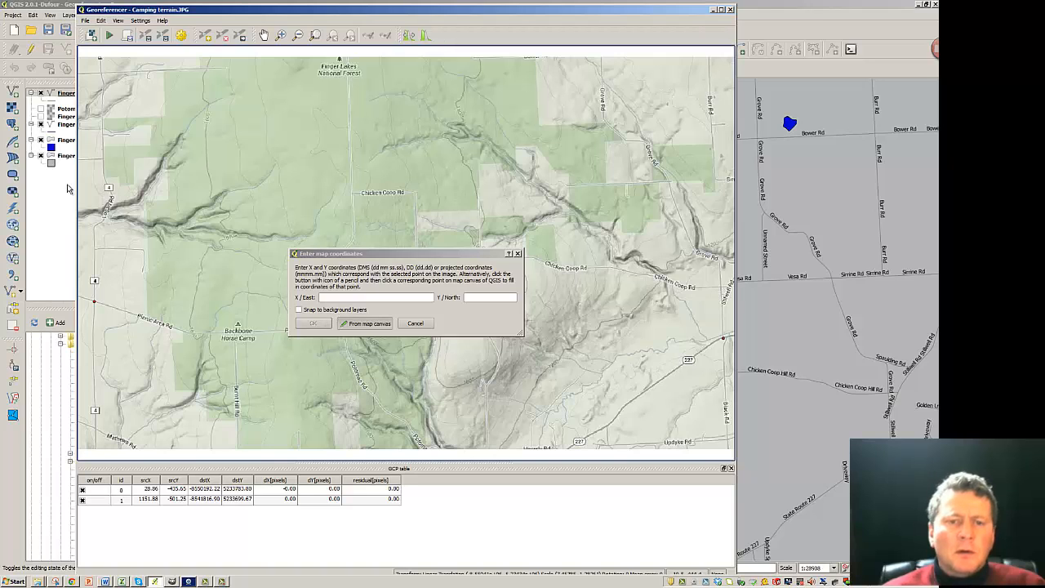
left_click(713, 10)
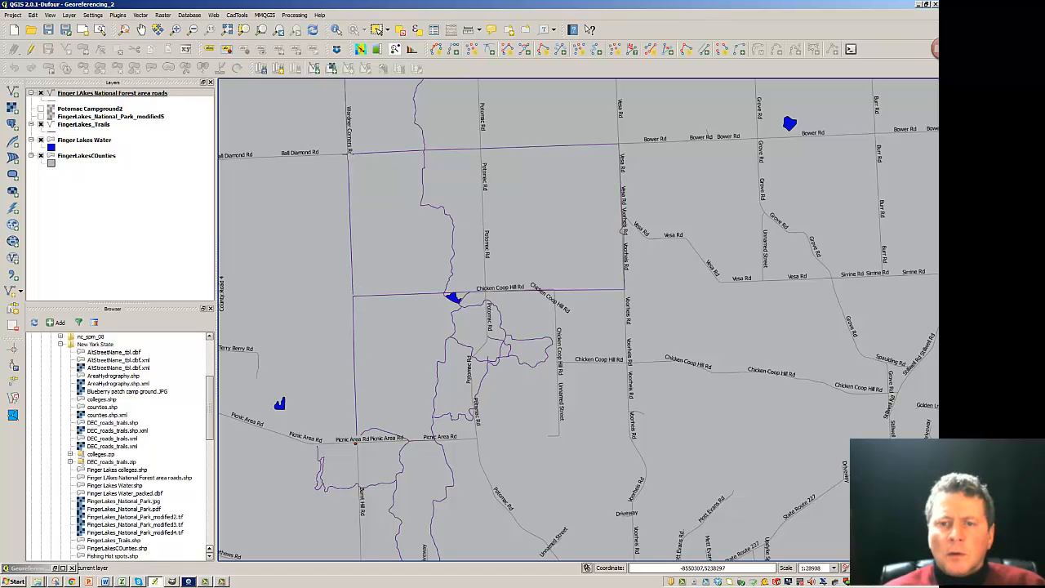
left_click(348, 153)
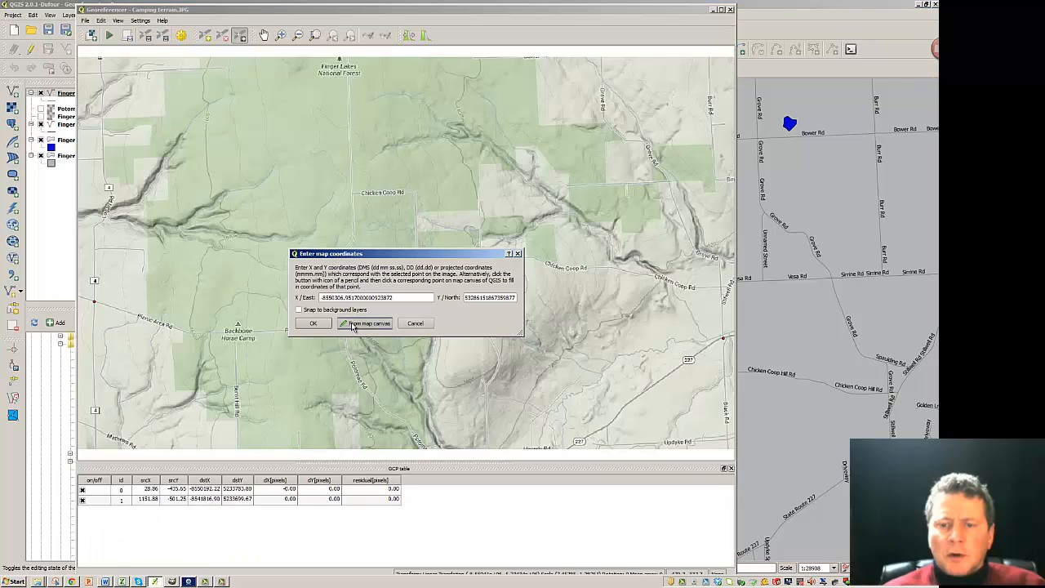
left_click(311, 323)
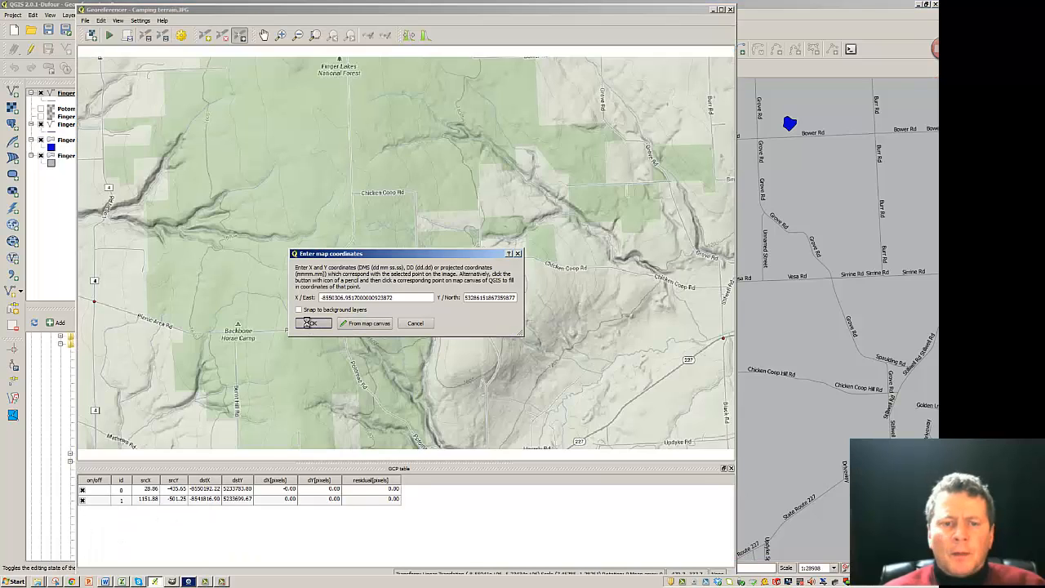
- Configure the transformation as Polynomial 1 with the output raster named terrain area
left_click(182, 35)
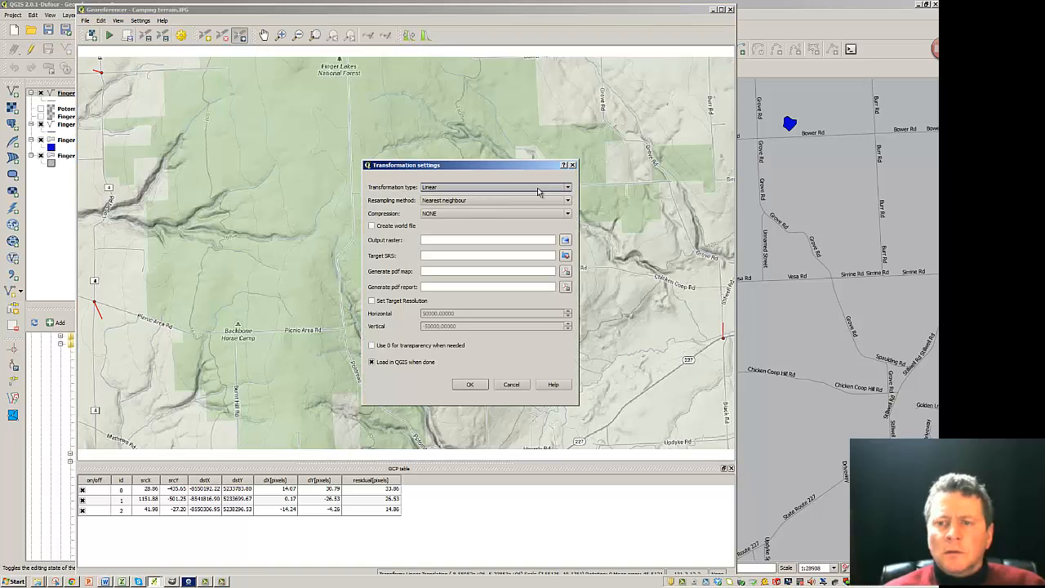
left_click(482, 187)
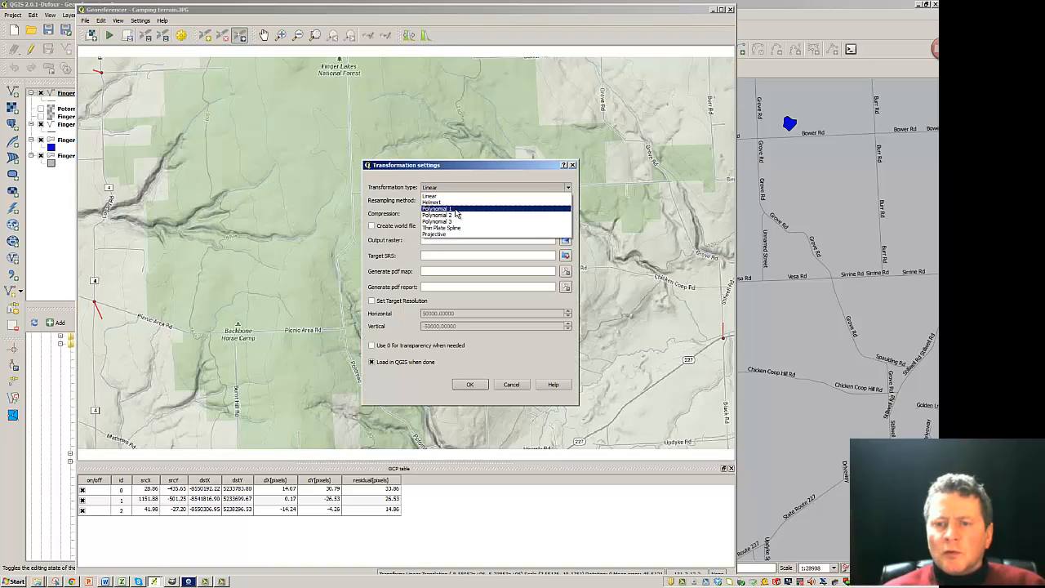
left_click(454, 210)
left_click(445, 239)
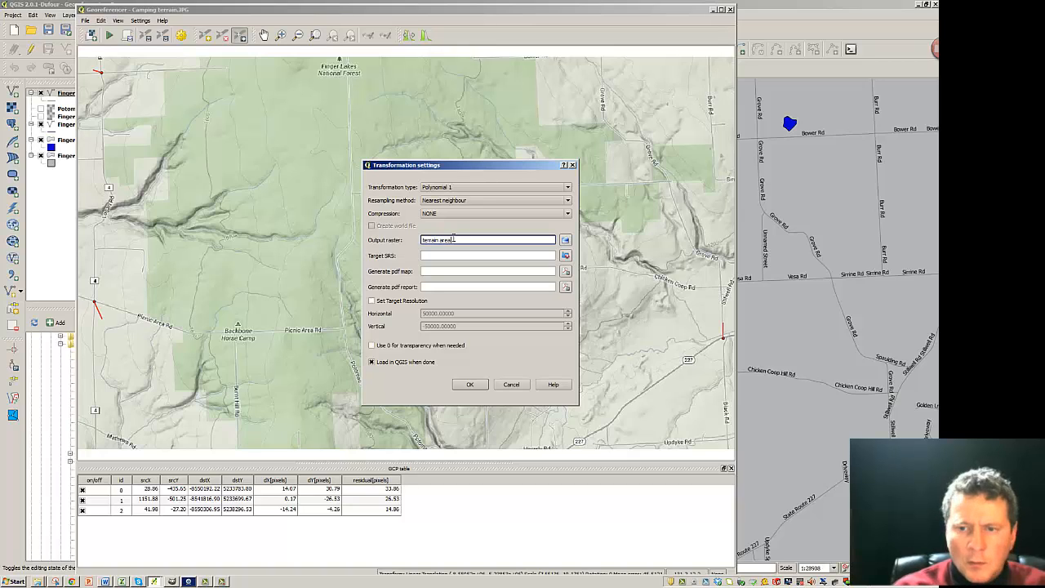
left_click(471, 385)
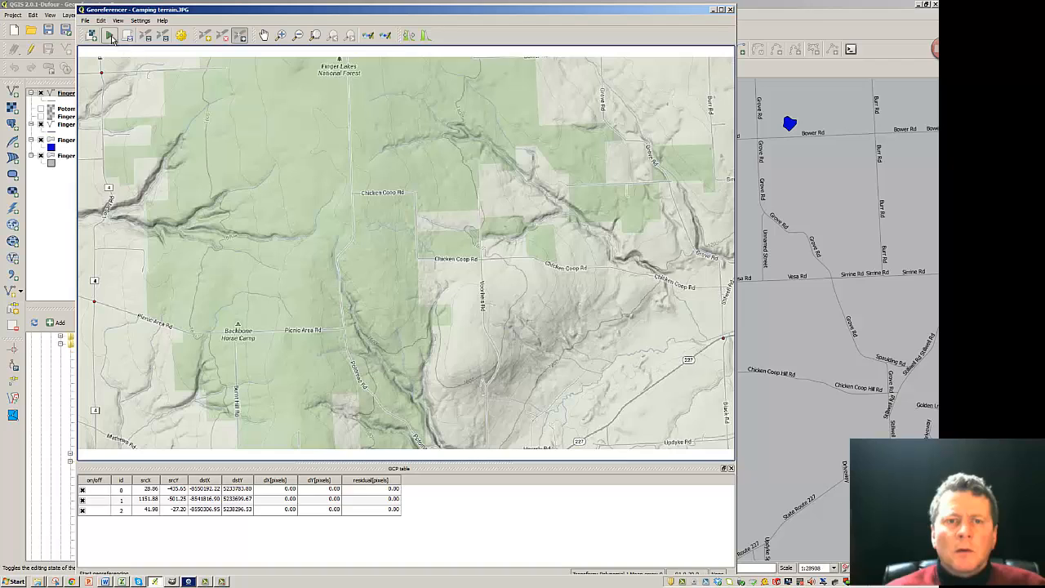
- Run the georeferencing with WGS 84 / Pseudo Mercator and view the resulting terrain area raster over the roads in the main map
left_click(110, 36)
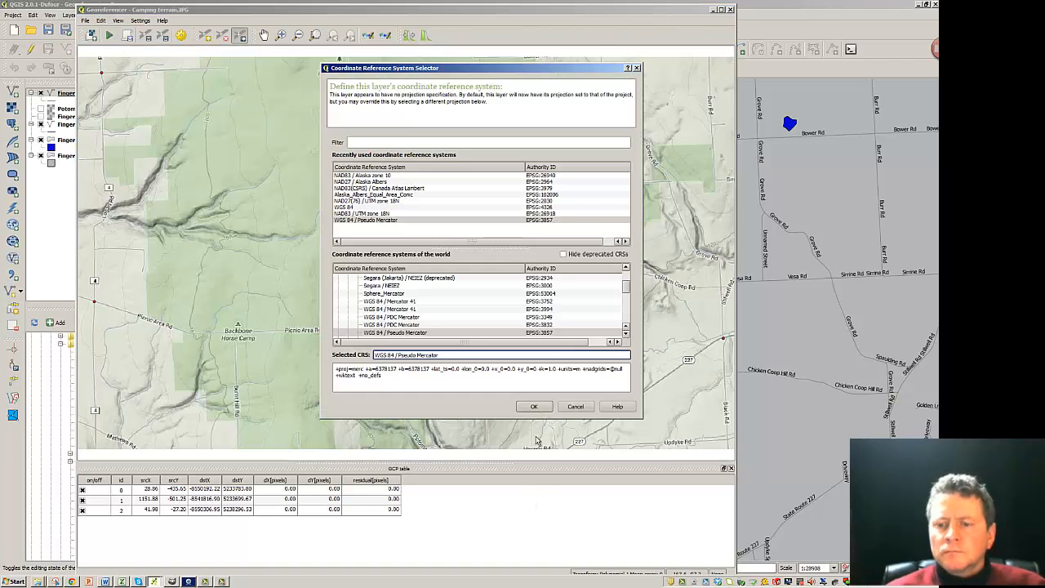
left_click(534, 406)
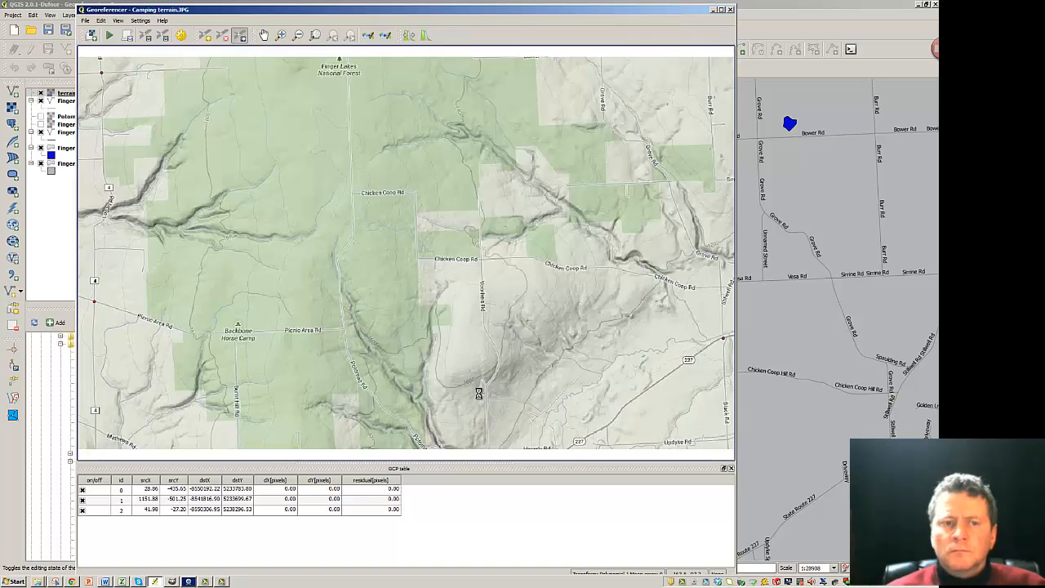
left_click(714, 10)
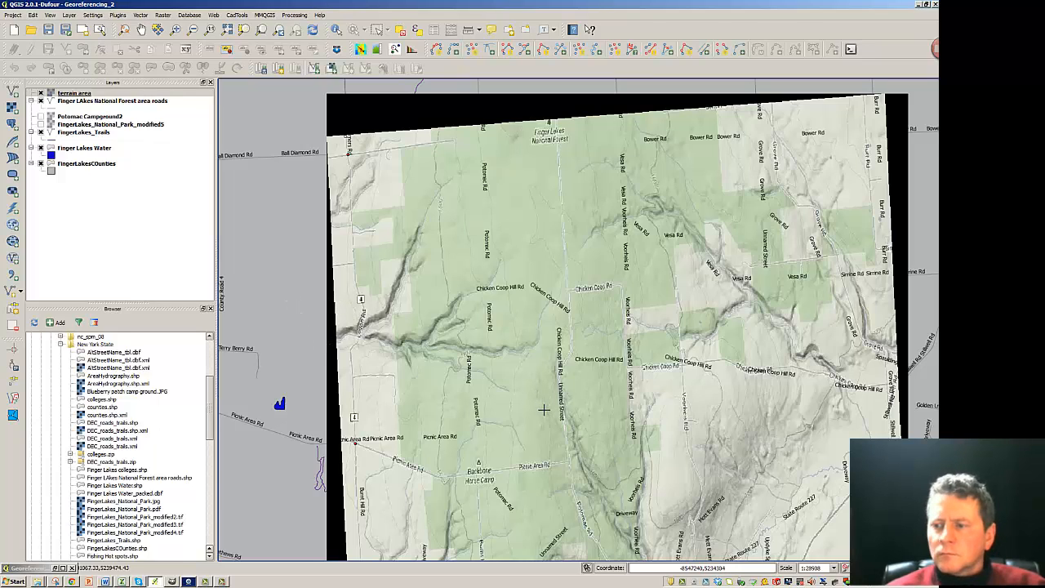
scroll(544, 409, "down", 1)
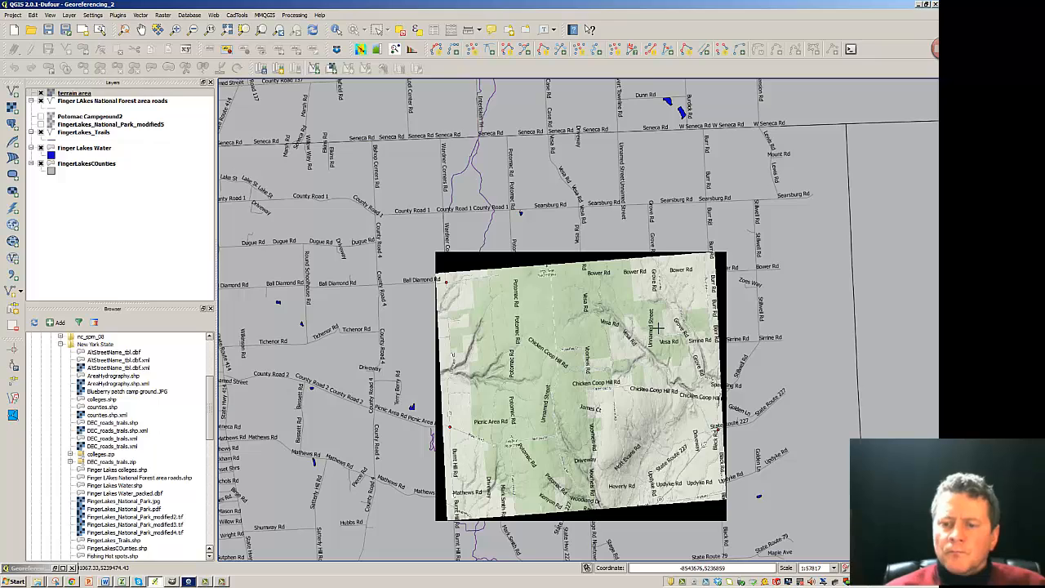
- Set the terrain area layer's global transparency to 53% and check its alignment with the roads underneath
right_click(70, 95)
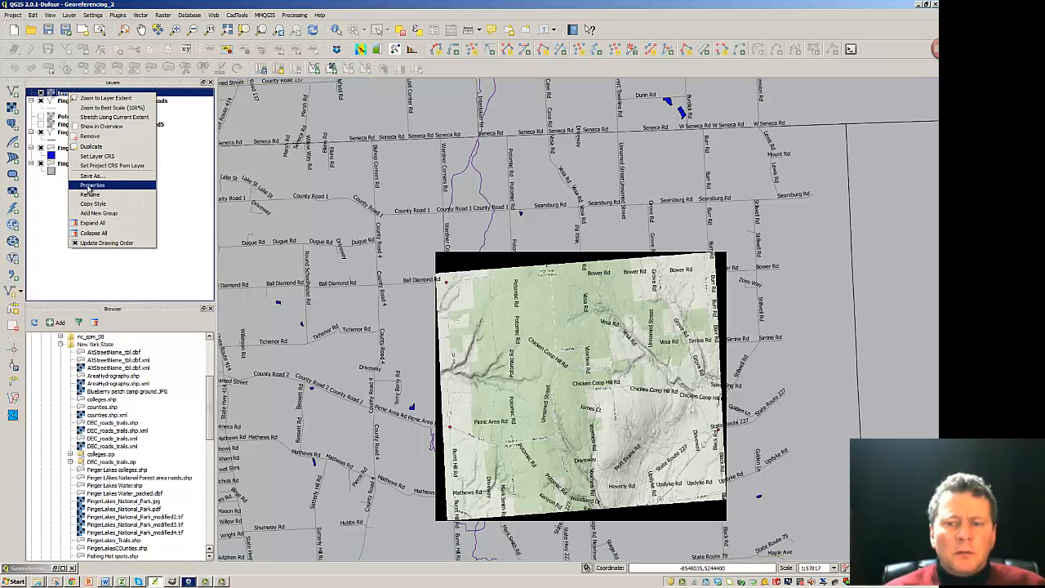
left_click(92, 185)
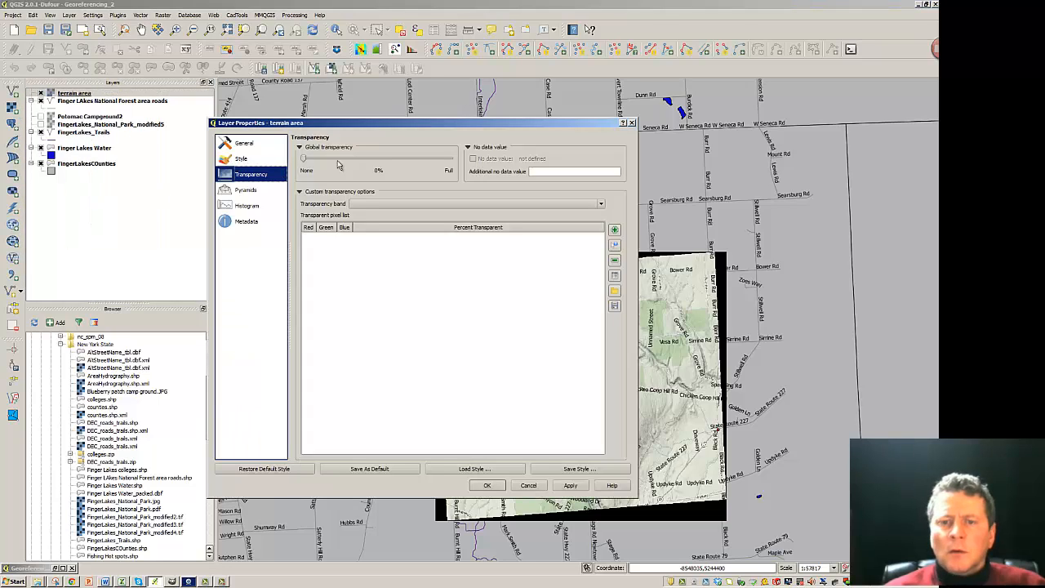
left_click_drag(303, 159, 382, 160)
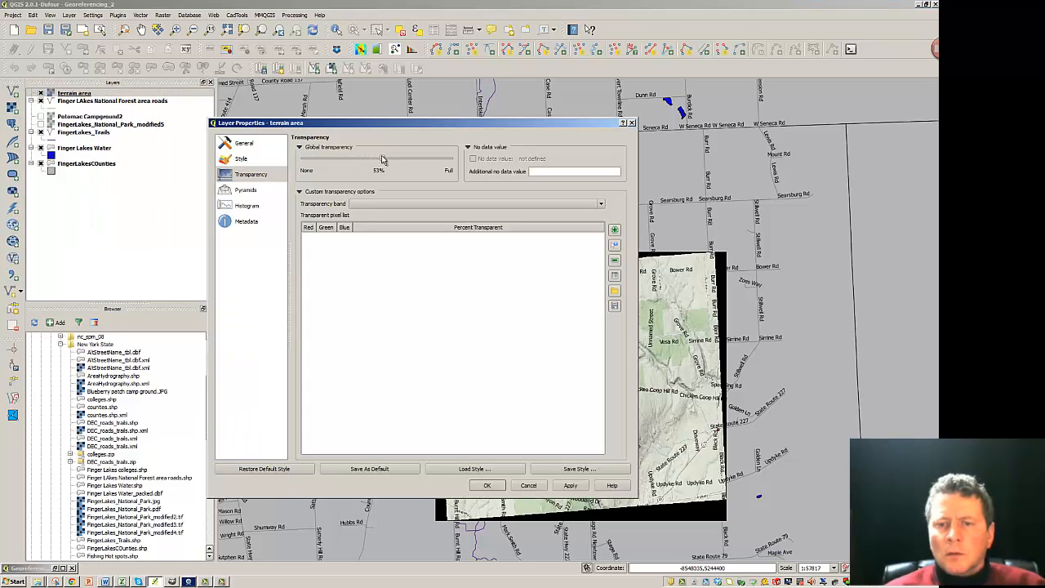
left_click(484, 485)
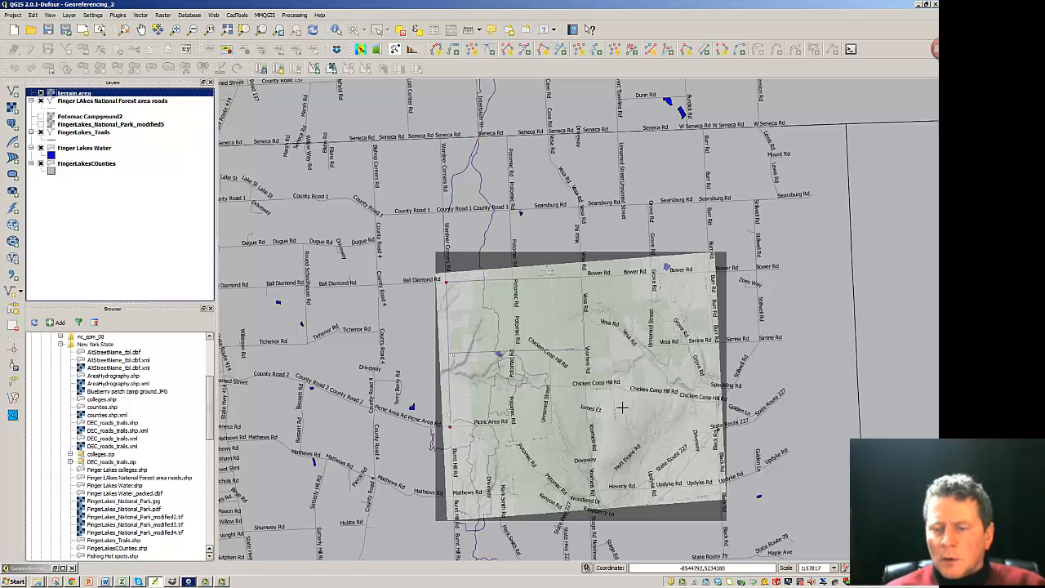
left_click_drag(547, 447, 613, 378)
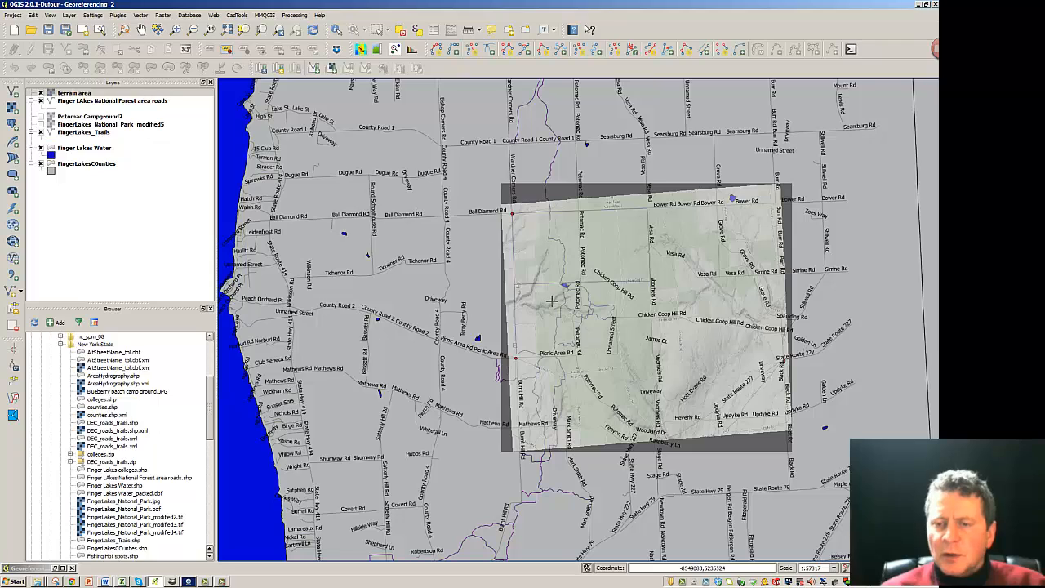
left_click_drag(575, 301, 530, 297)
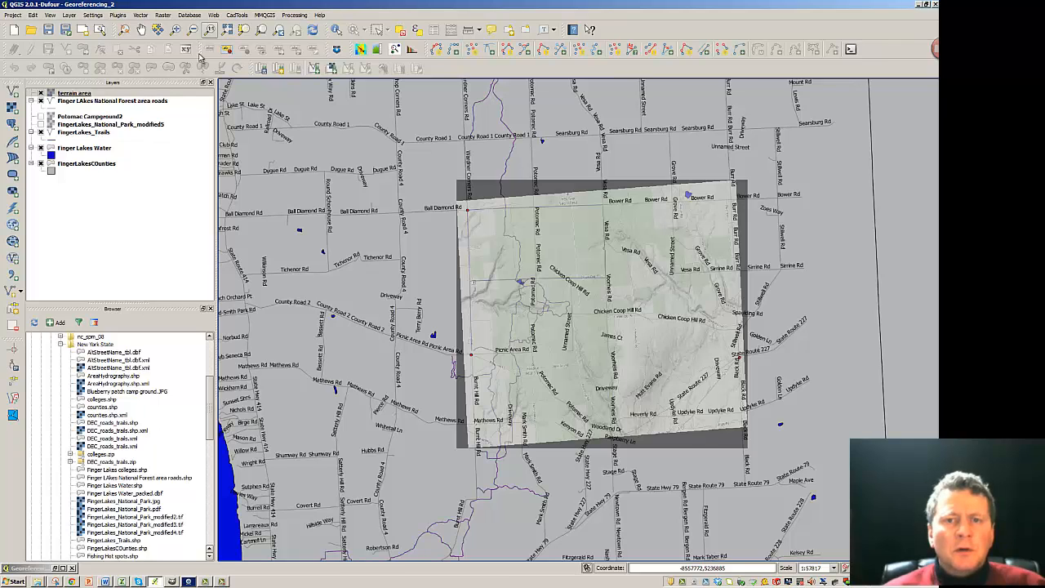
- Return to the Georeferencer and delete all three control points from the Camping terrain image
left_click(58, 568)
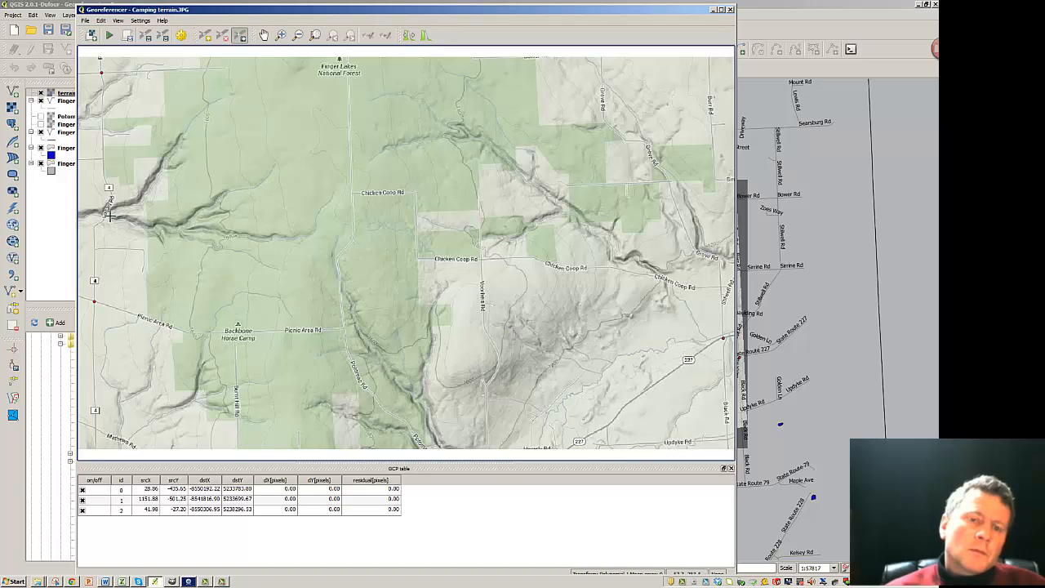
scroll(110, 217, "up", 3)
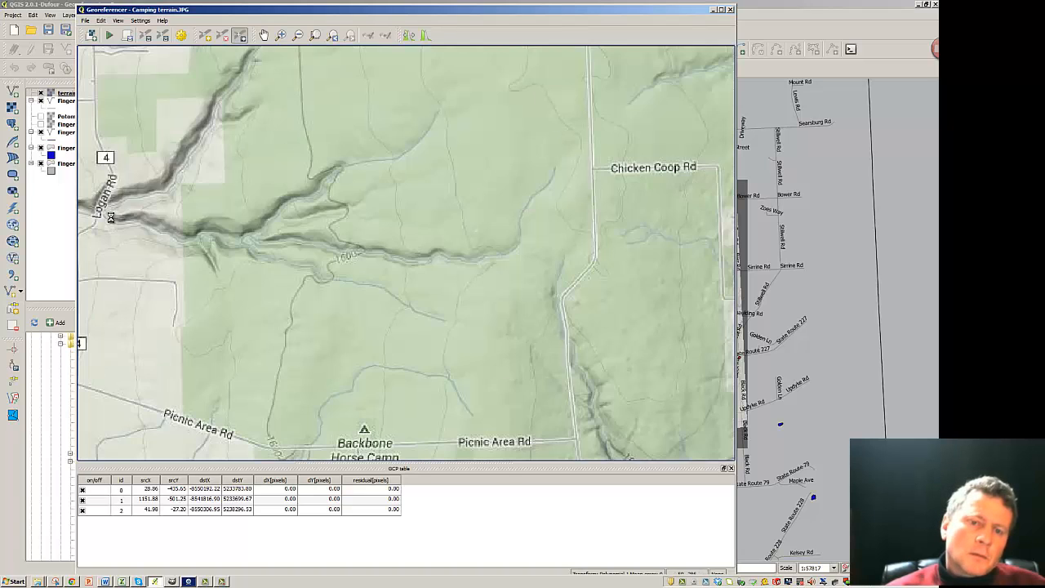
scroll(112, 221, "down", 3)
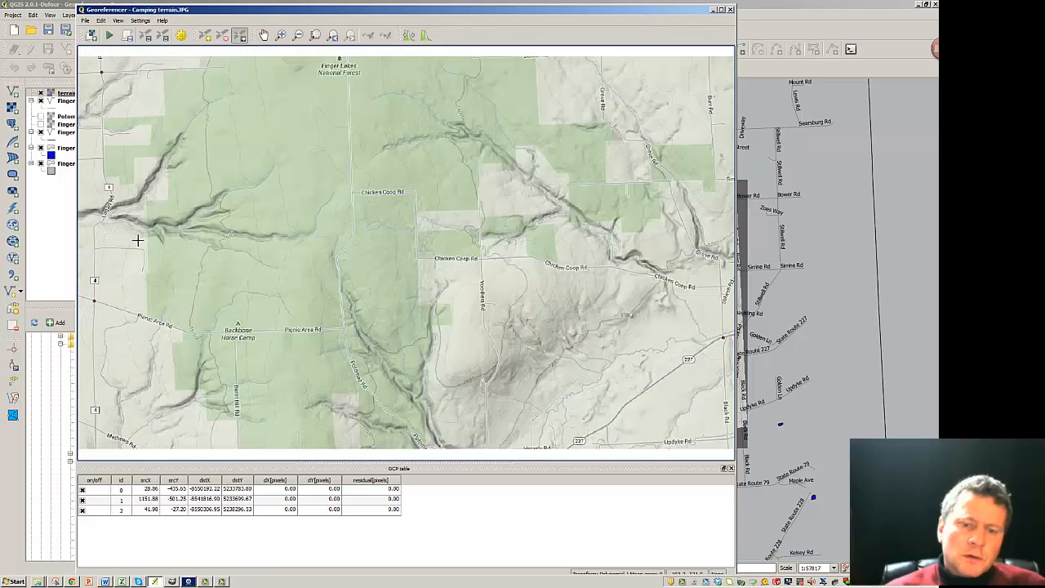
left_click_drag(115, 257, 153, 297)
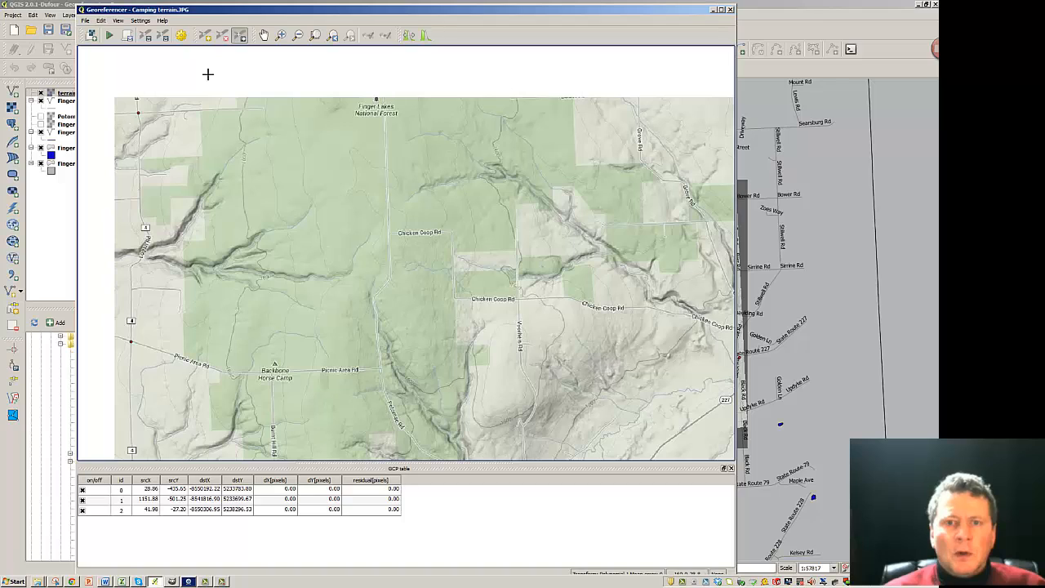
left_click(225, 37)
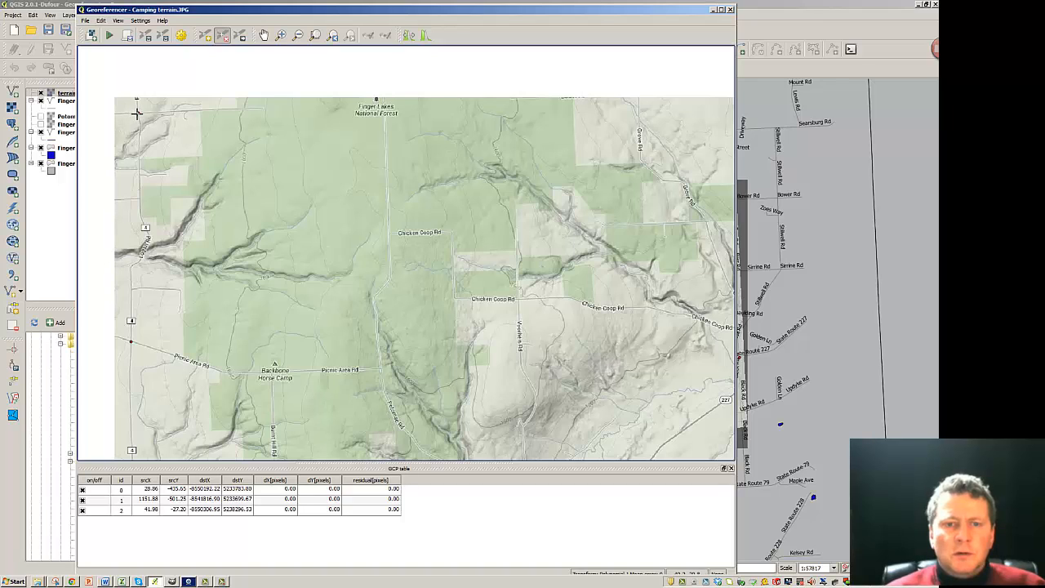
left_click(139, 112)
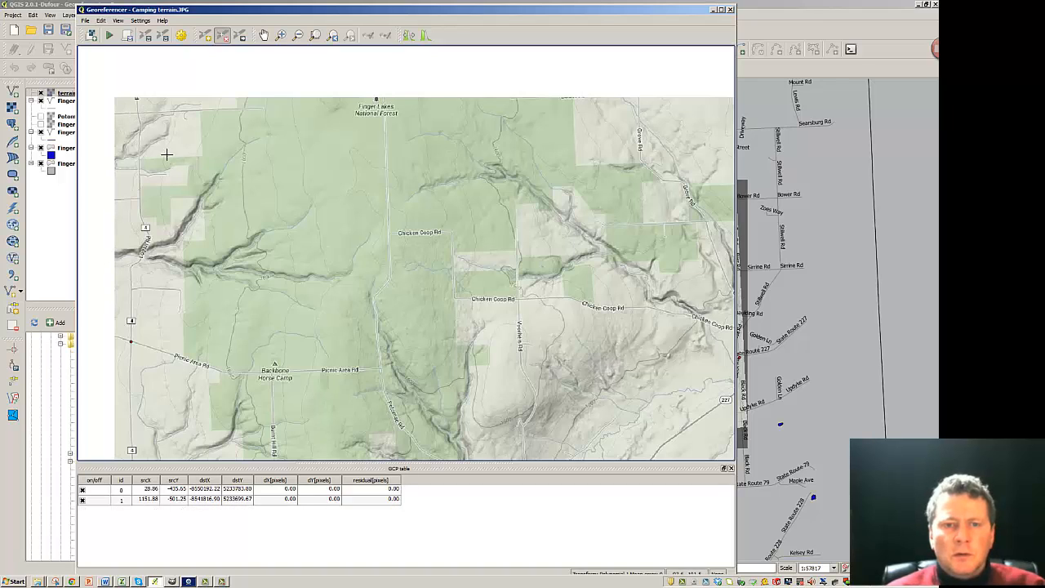
left_click(130, 341)
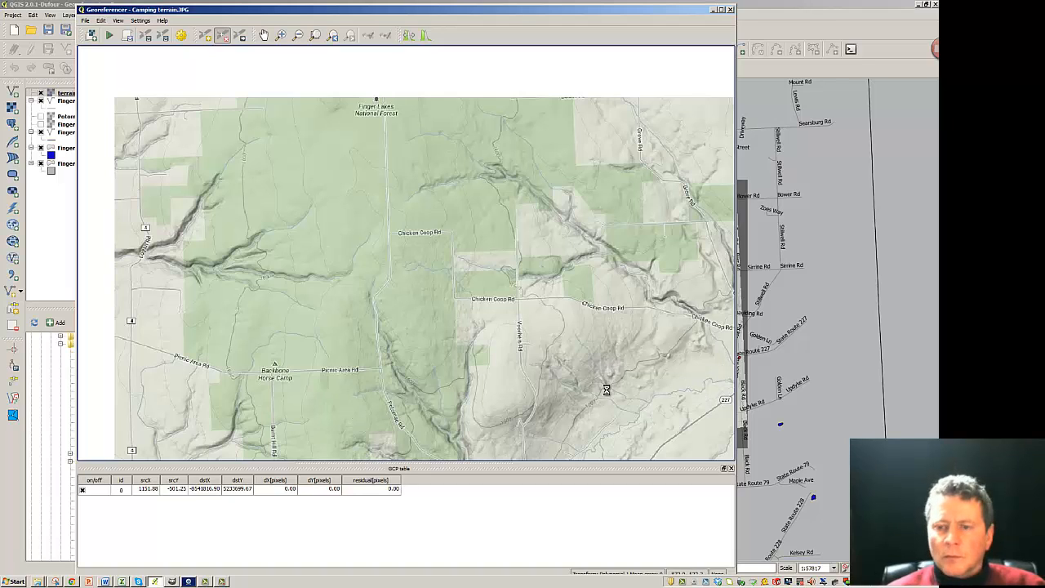
scroll(606, 390, "down", 1)
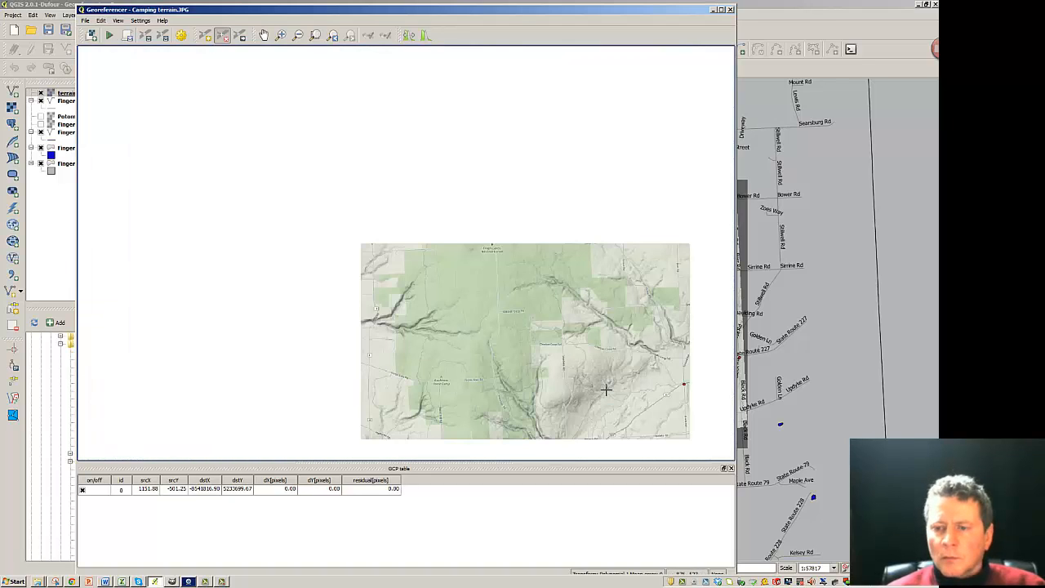
left_click(684, 384)
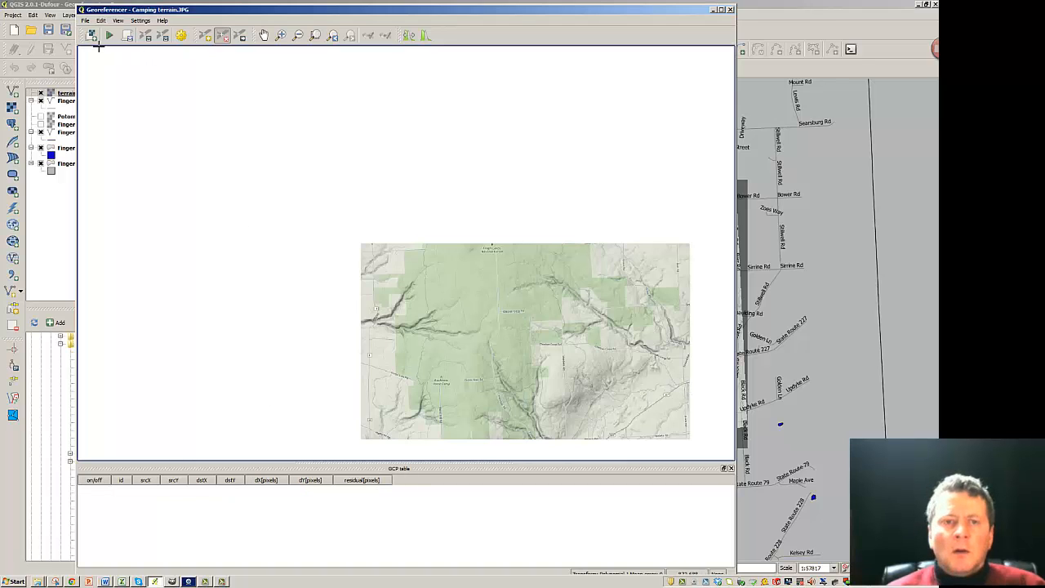
- Start a control point at the image's route 4 and Picnic Area Rd junction, taking coordinates from the map canvas, and hide the terrain area layer
left_click(205, 36)
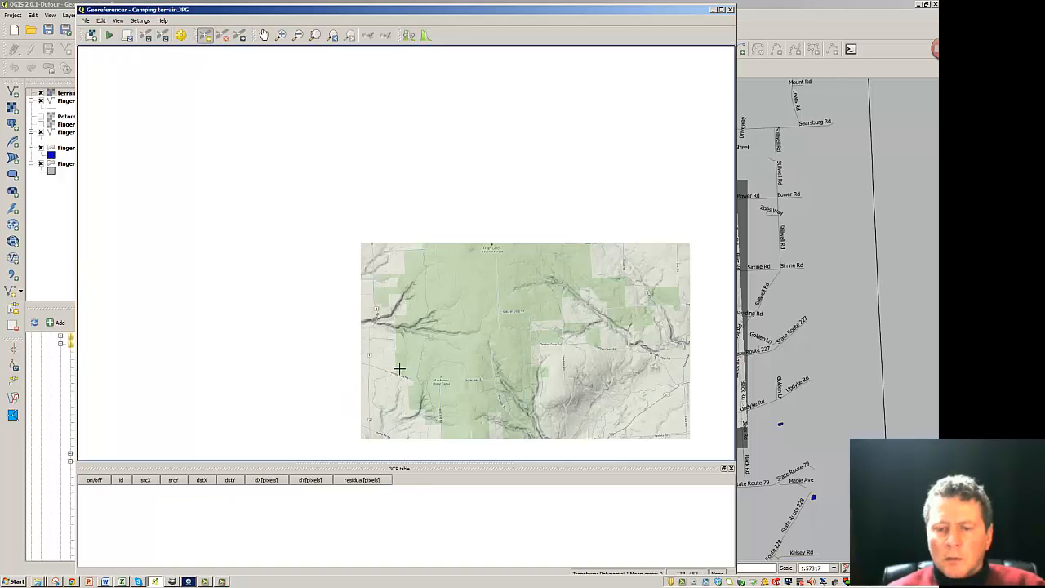
scroll(399, 369, "down", 2)
scroll(391, 373, "up", 3)
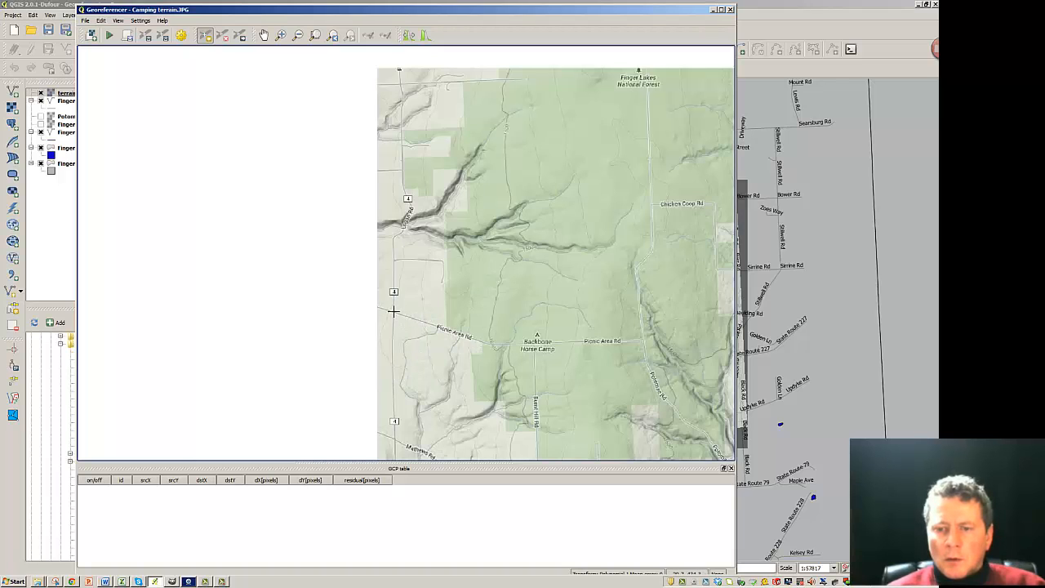
left_click(393, 311)
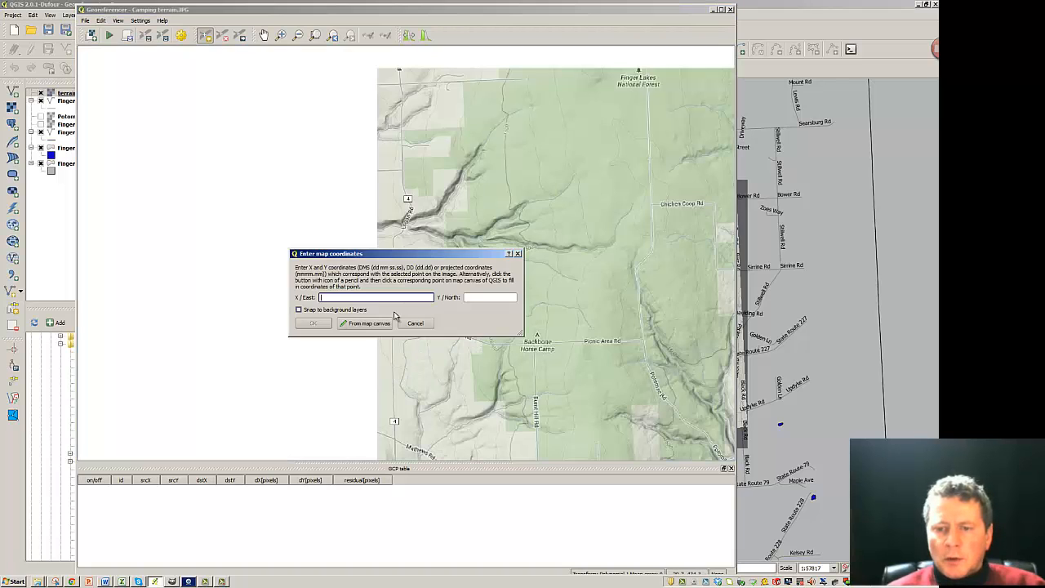
left_click(351, 324)
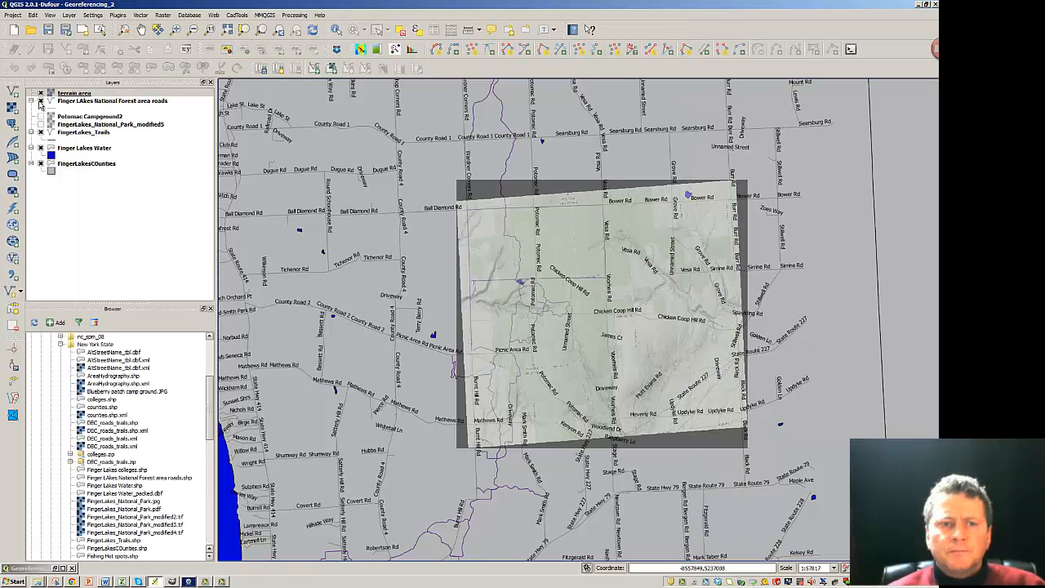
left_click(40, 94)
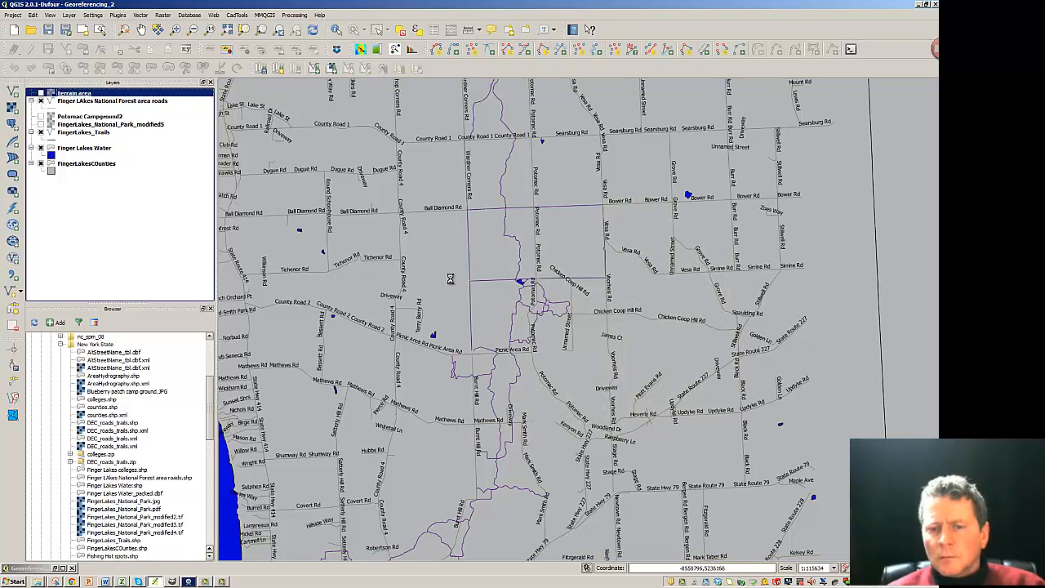
- Tie the control point to the County Road 4 and Picnic Area Rd junction on the map canvas and accept its coordinates
scroll(446, 280, "down", 1)
scroll(443, 278, "up", 1)
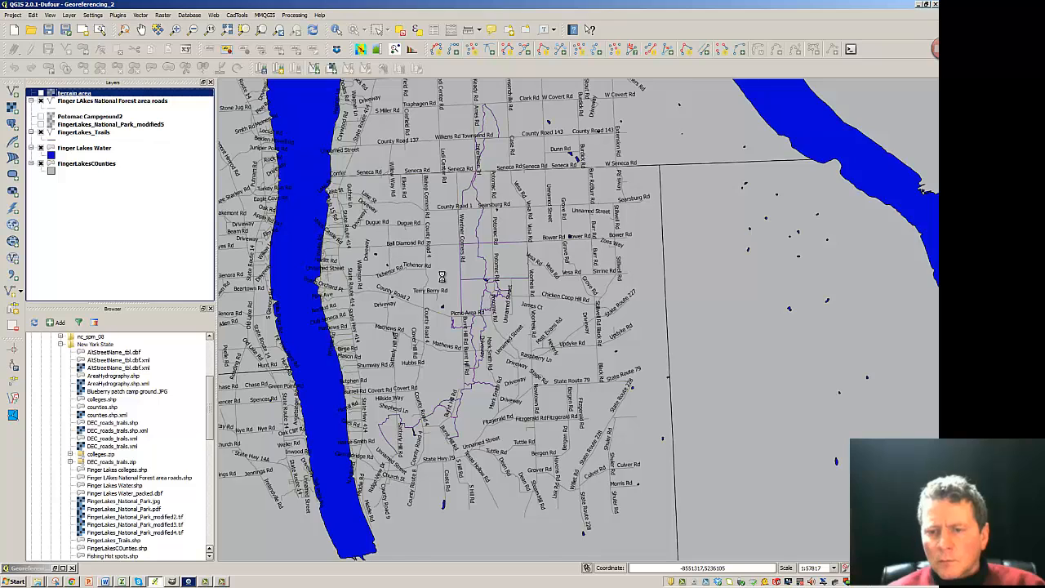
scroll(442, 277, "up", 2)
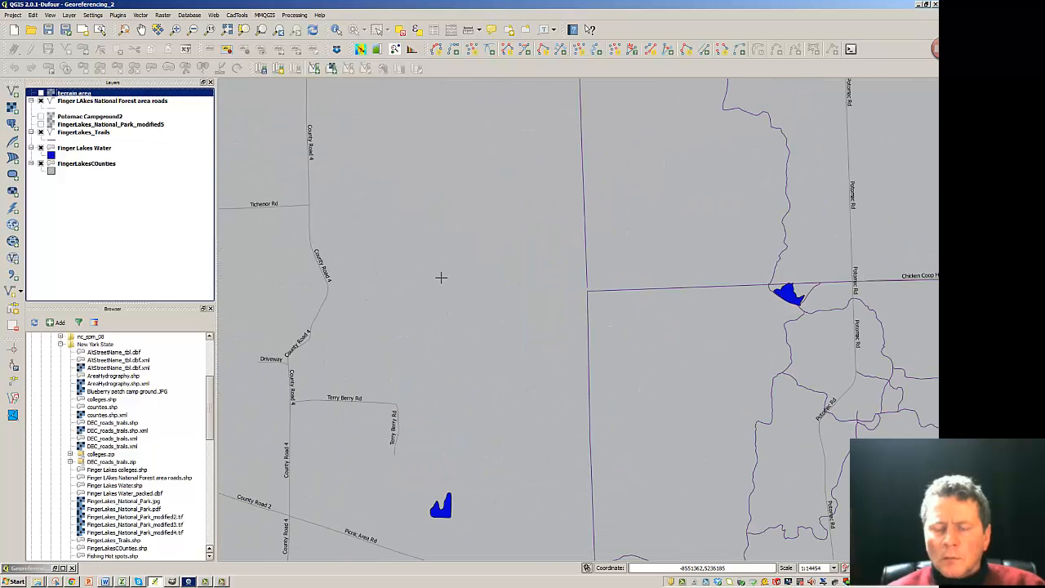
left_click_drag(511, 275, 457, 79)
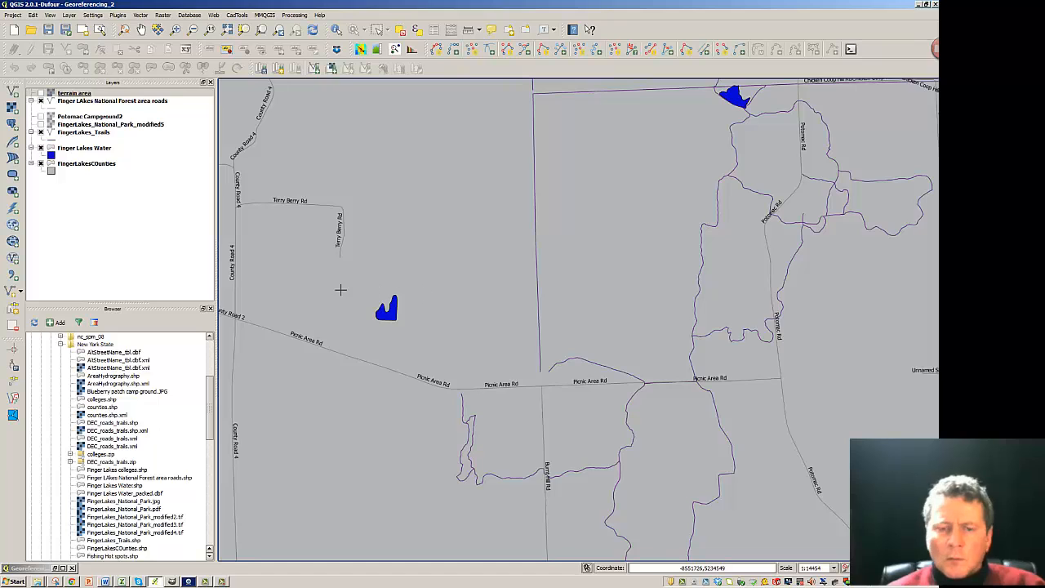
left_click_drag(341, 289, 462, 285)
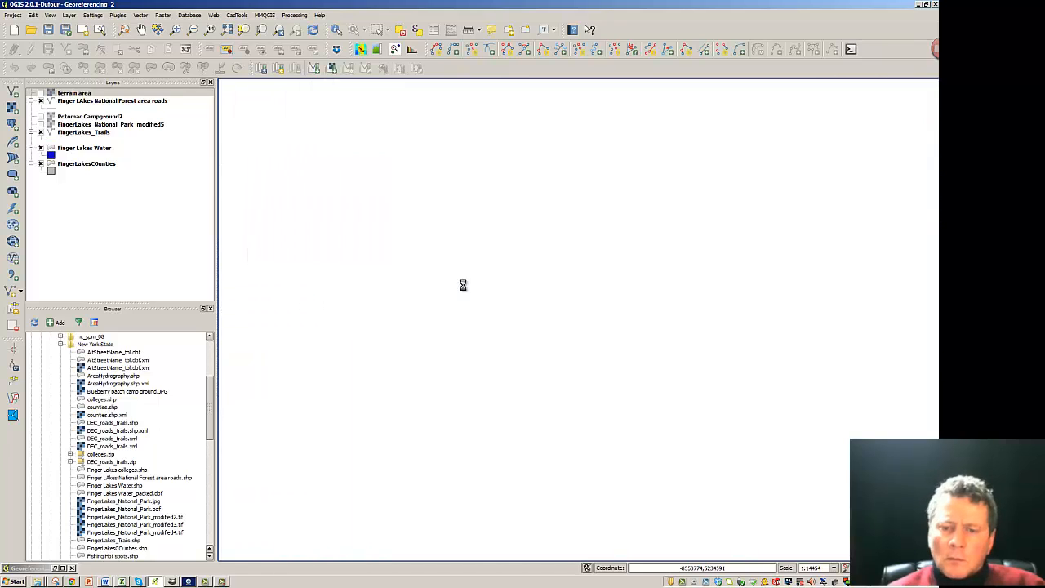
scroll(392, 290, "up", 1)
scroll(391, 288, "down", 3)
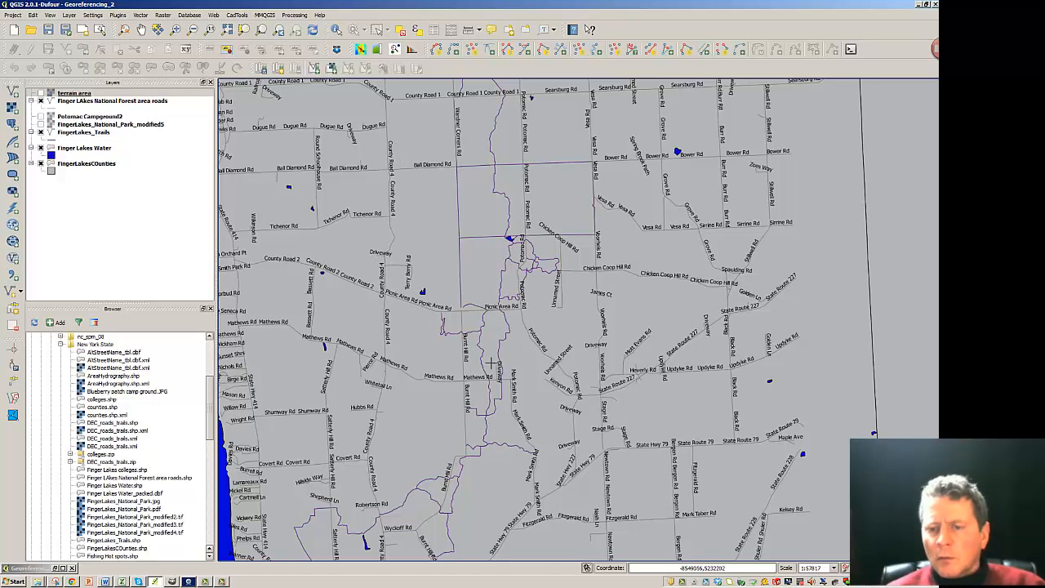
scroll(488, 358, "up", 2)
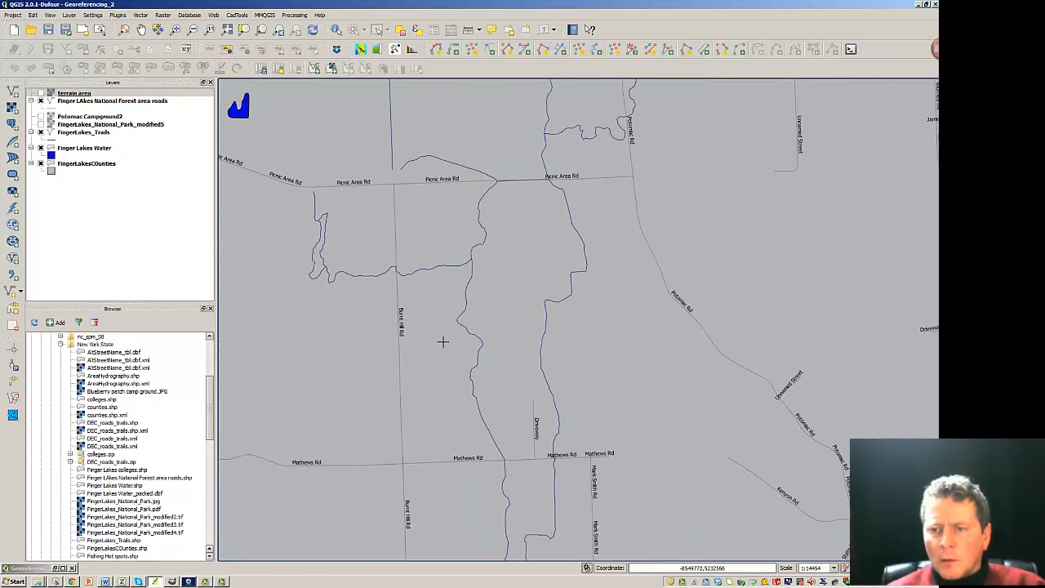
scroll(442, 341, "down", 2)
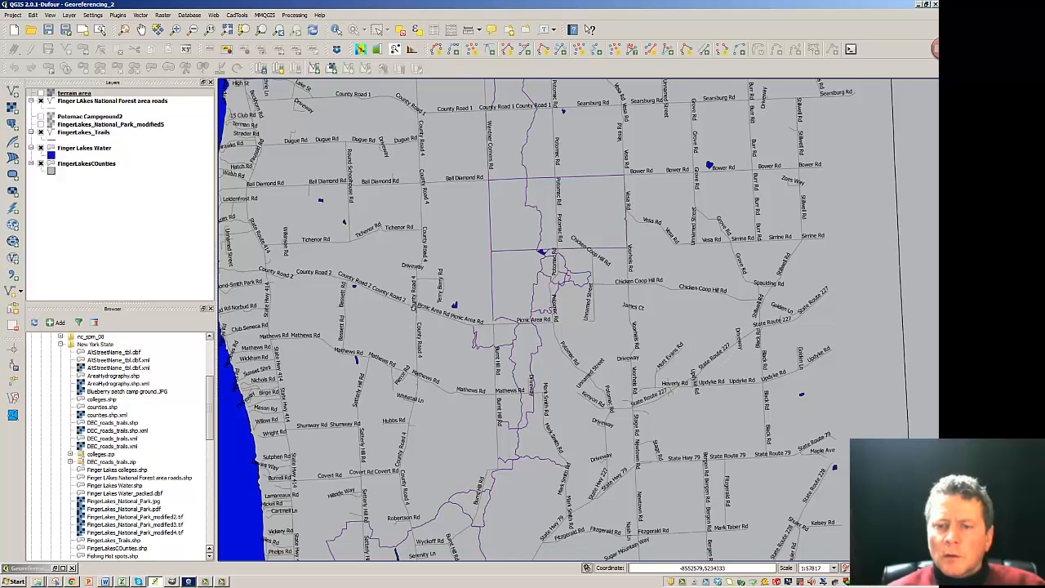
left_click(417, 310)
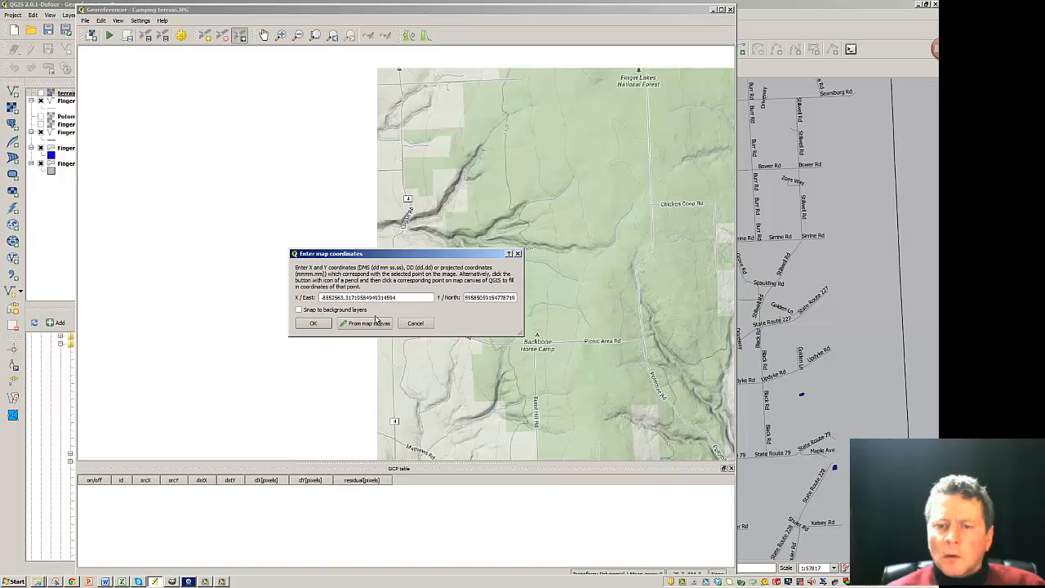
left_click(313, 323)
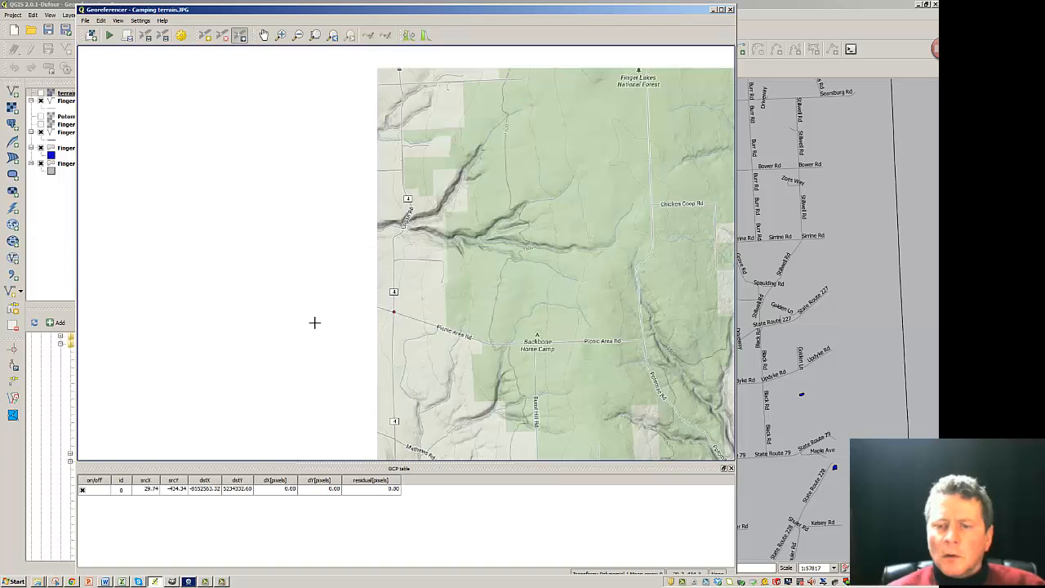
- Add a second control point tying the road junction in the image's northwest corner to County Road 4 at Ball Diamond Rd on the map canvas
left_click(400, 83)
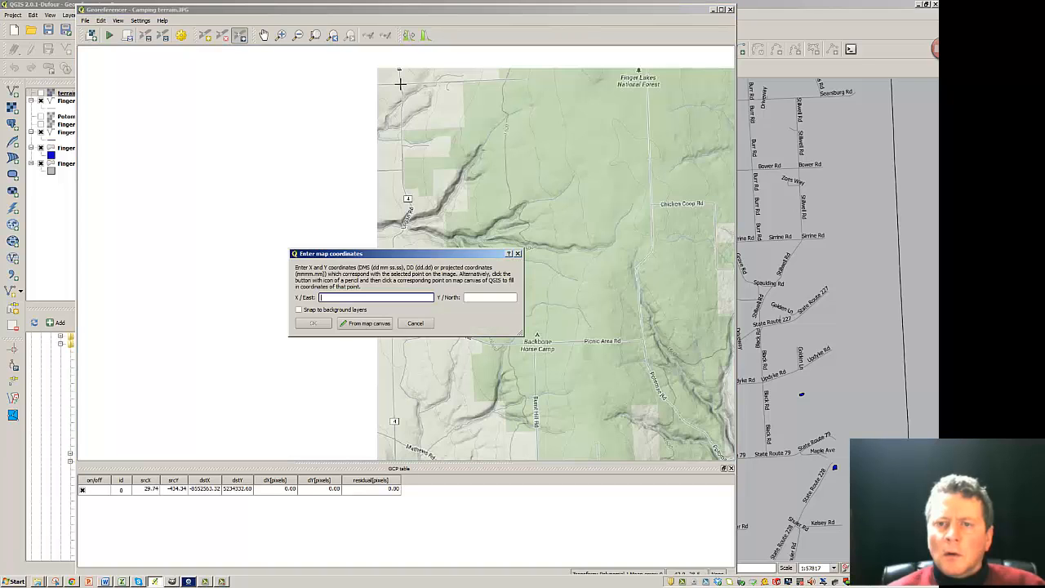
left_click(368, 325)
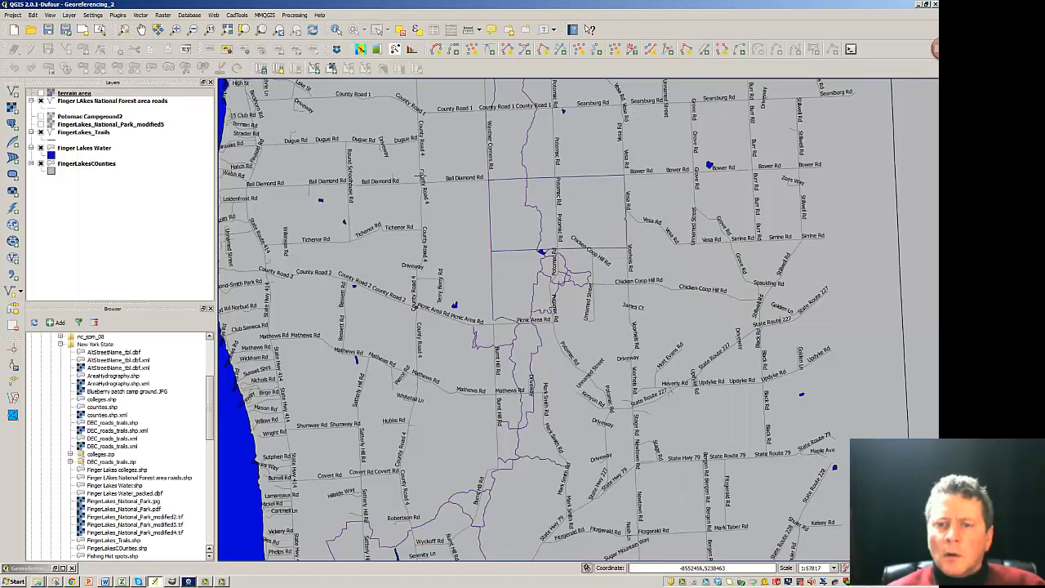
left_click(414, 307)
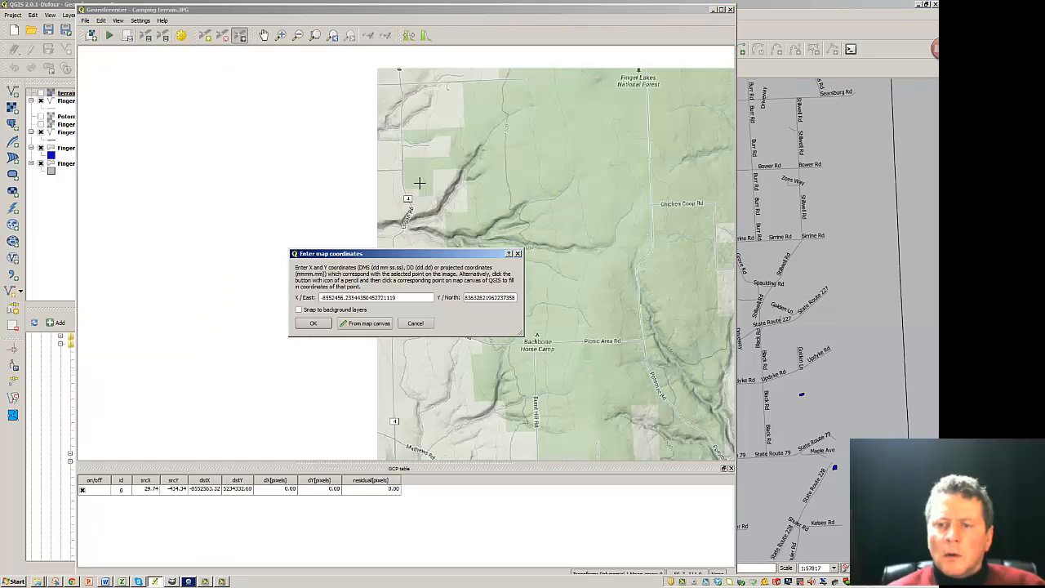
left_click(317, 323)
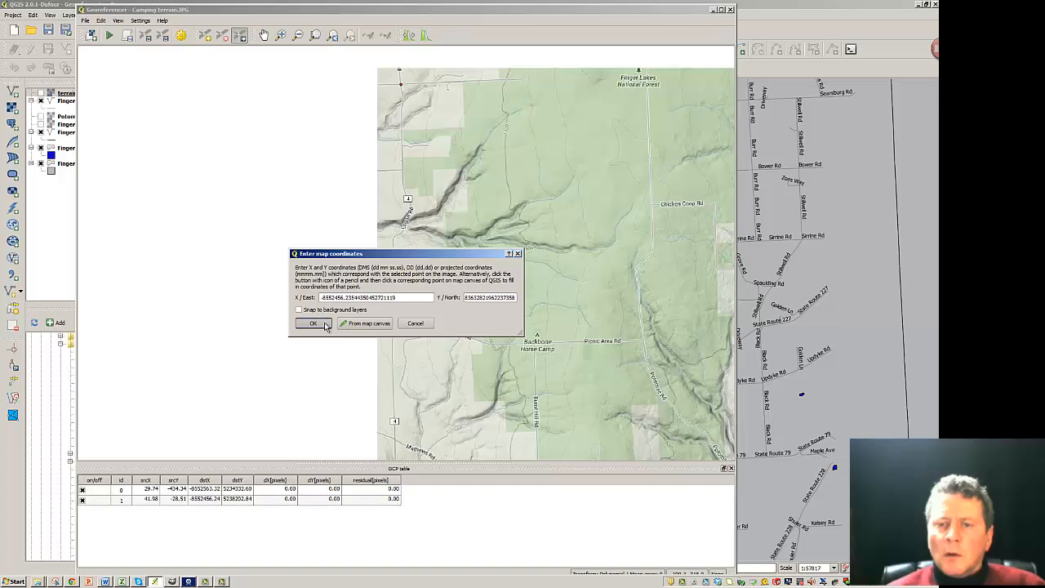
- Start a third control point at the Route 227 and Stillwell Rd junction on the image's eastern edge, taking coordinates from the map canvas
left_click(205, 37)
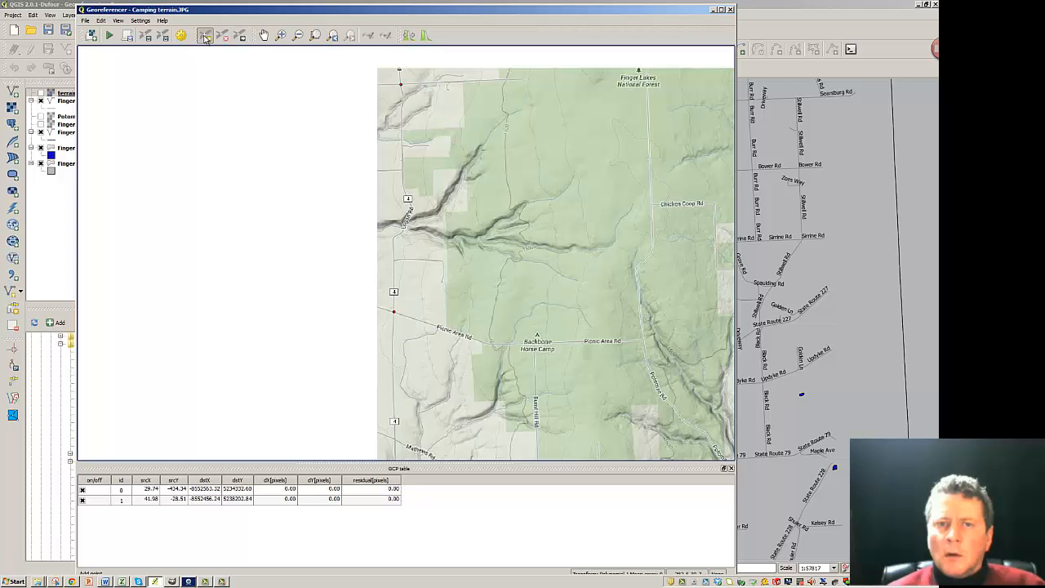
left_click_drag(628, 306, 373, 256)
left_click_drag(561, 295, 337, 196)
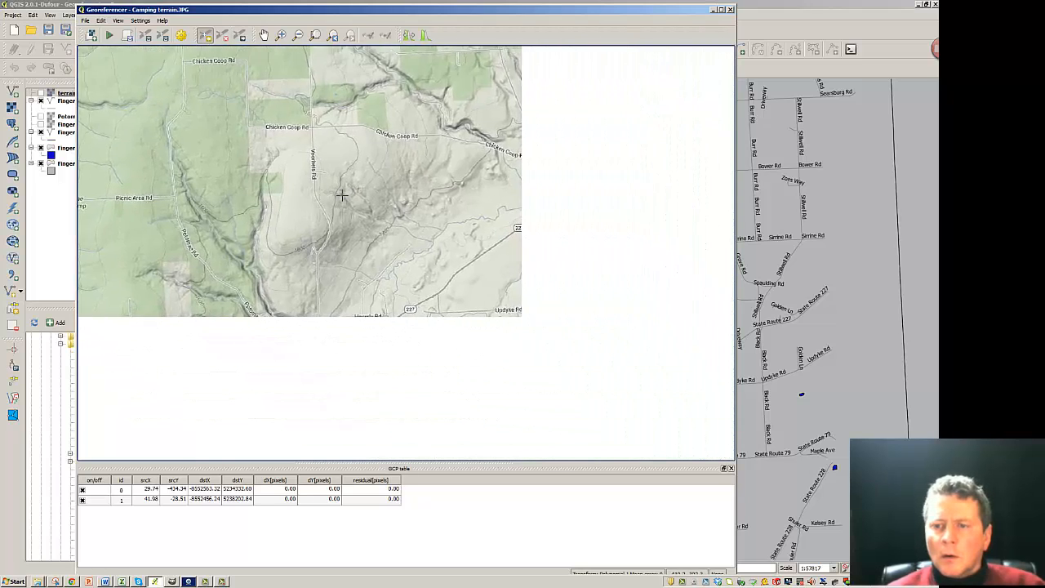
left_click_drag(501, 247, 466, 256)
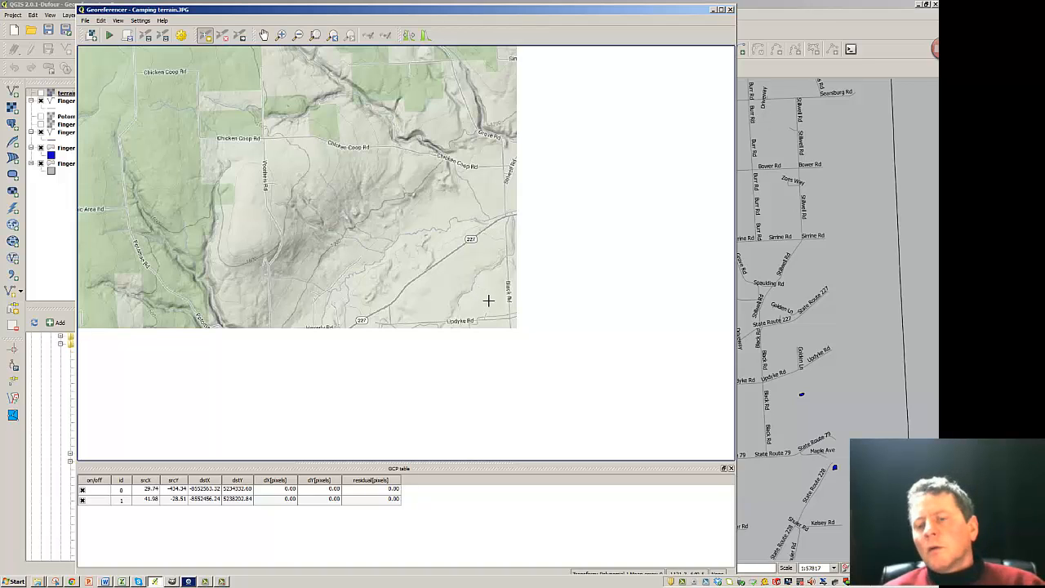
left_click(508, 214)
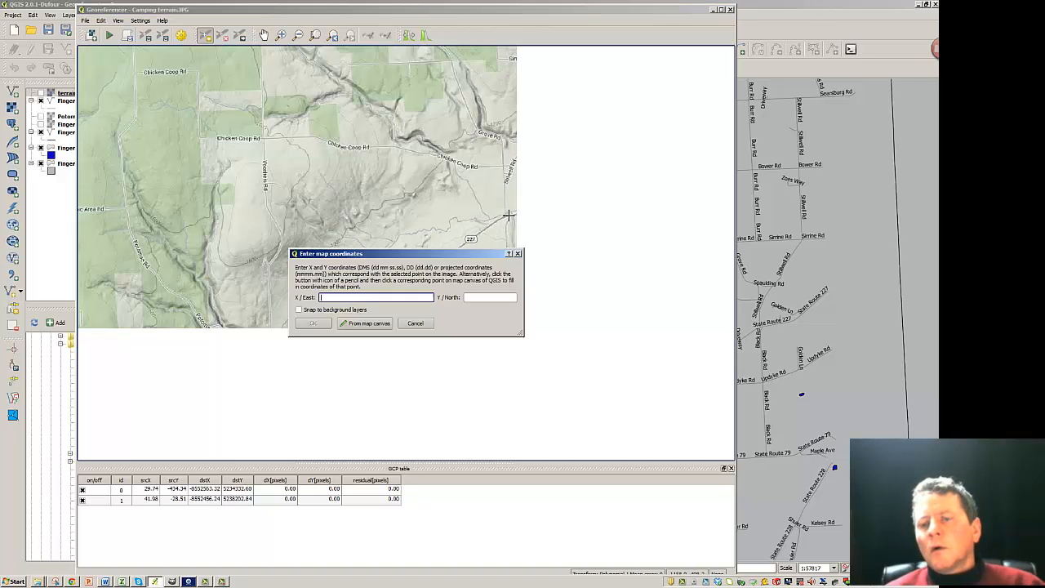
left_click(379, 324)
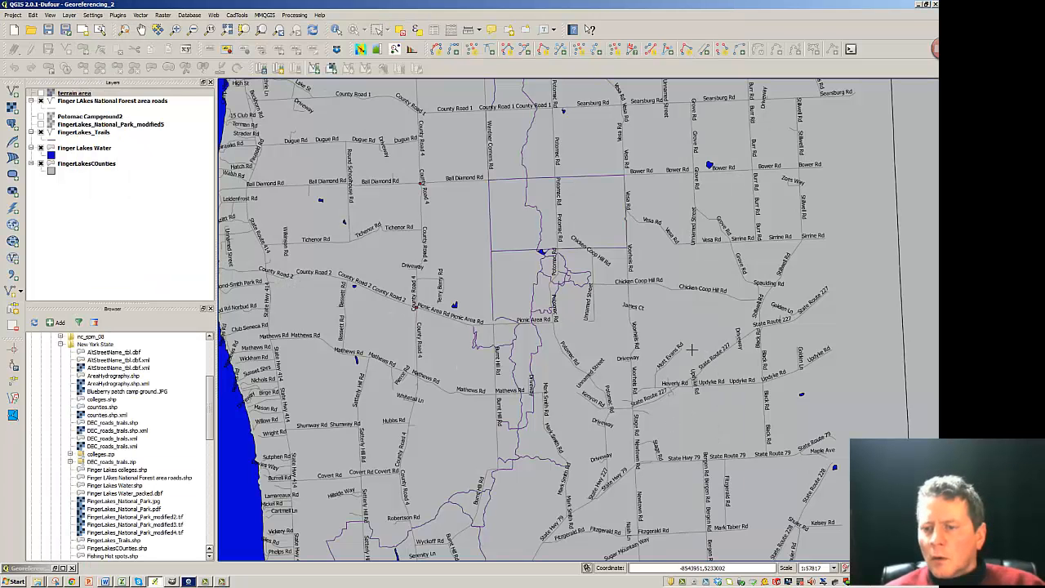
- Tie the third control point to the State Route 227 and Black Rd junction on the map canvas and accept its coordinates
left_click_drag(715, 324, 597, 320)
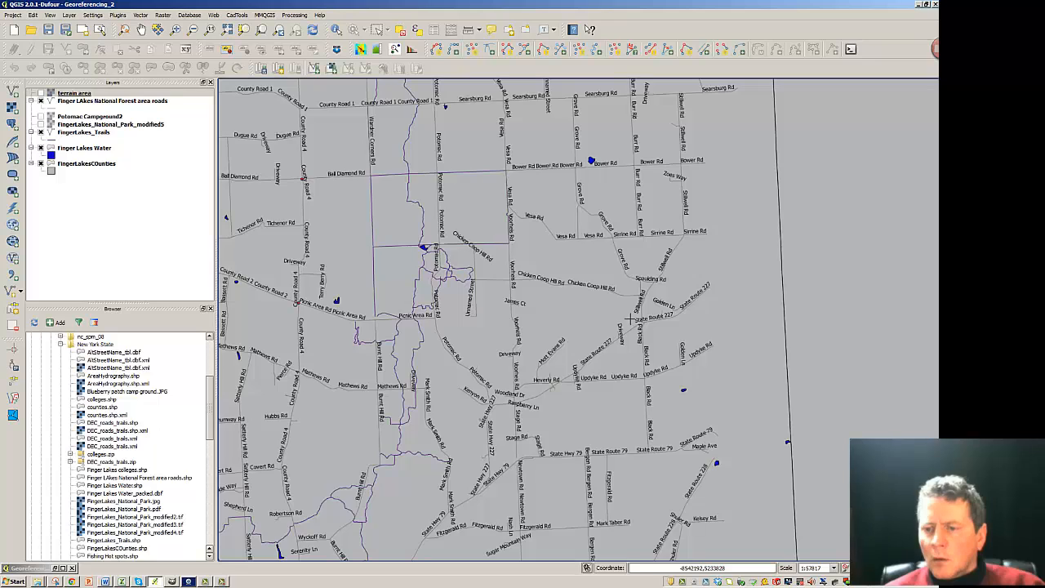
scroll(650, 325, "up", 1)
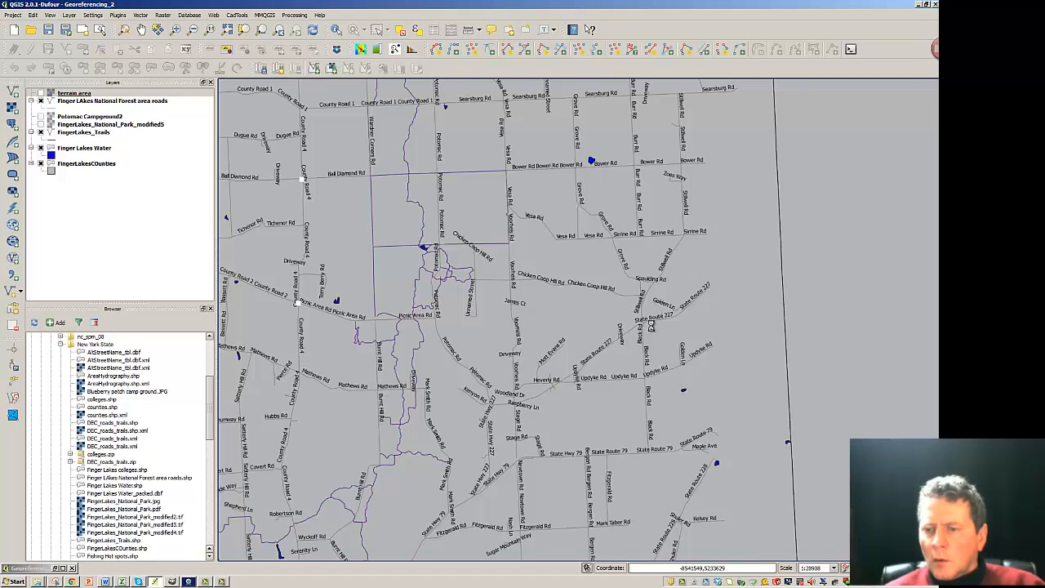
scroll(650, 325, "up", 2)
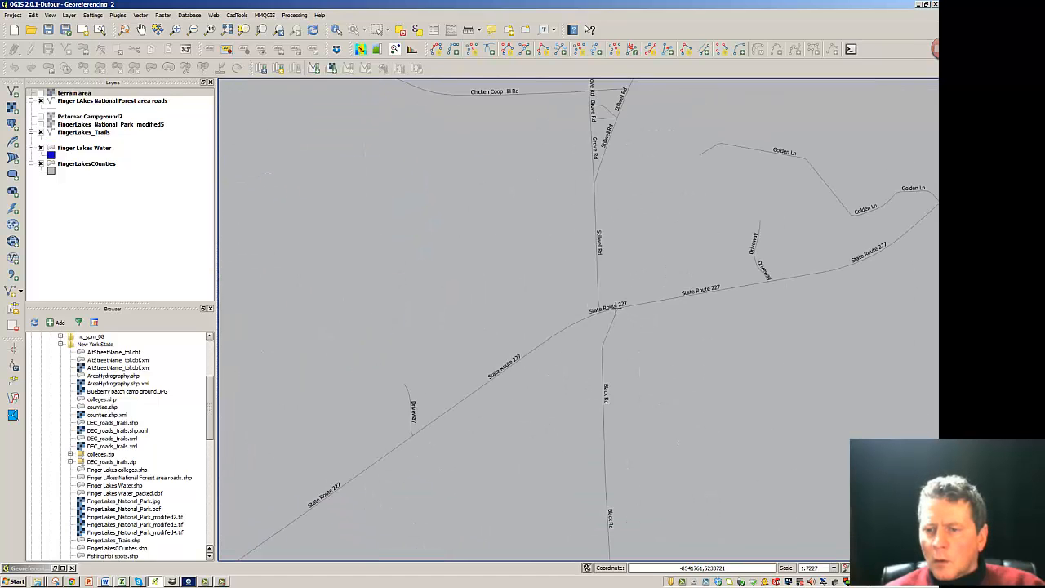
left_click(618, 310)
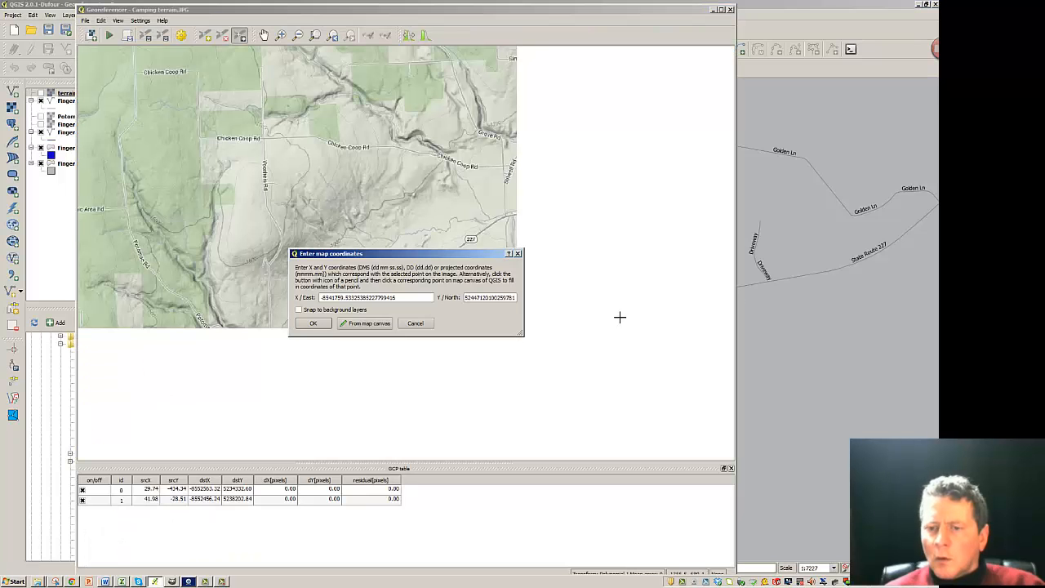
left_click(312, 324)
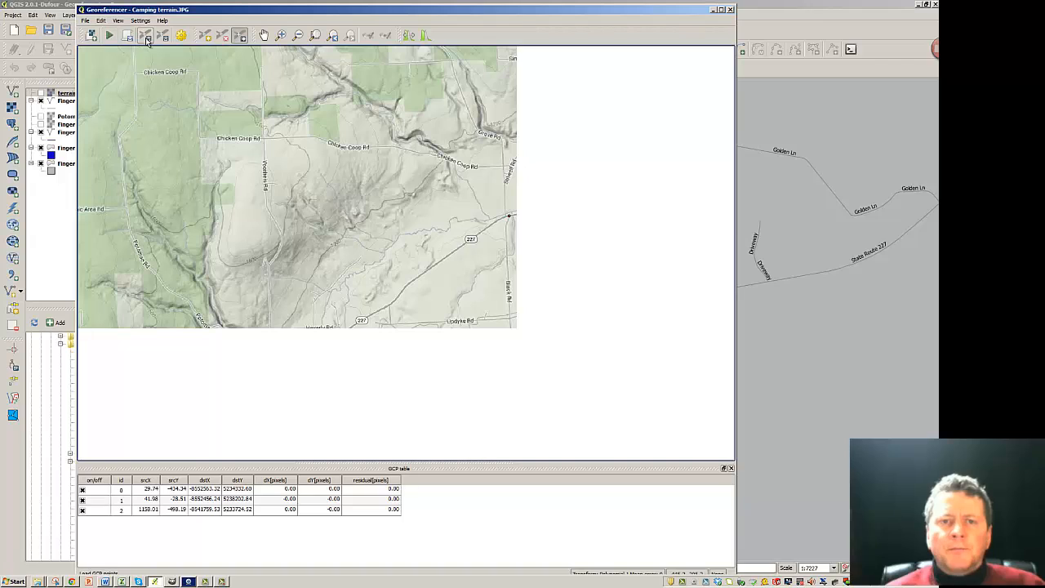
- Georeference the image to an output raster named terrain area2 and load it with the WGS 84 / Pseudo Mercator CRS
left_click(182, 36)
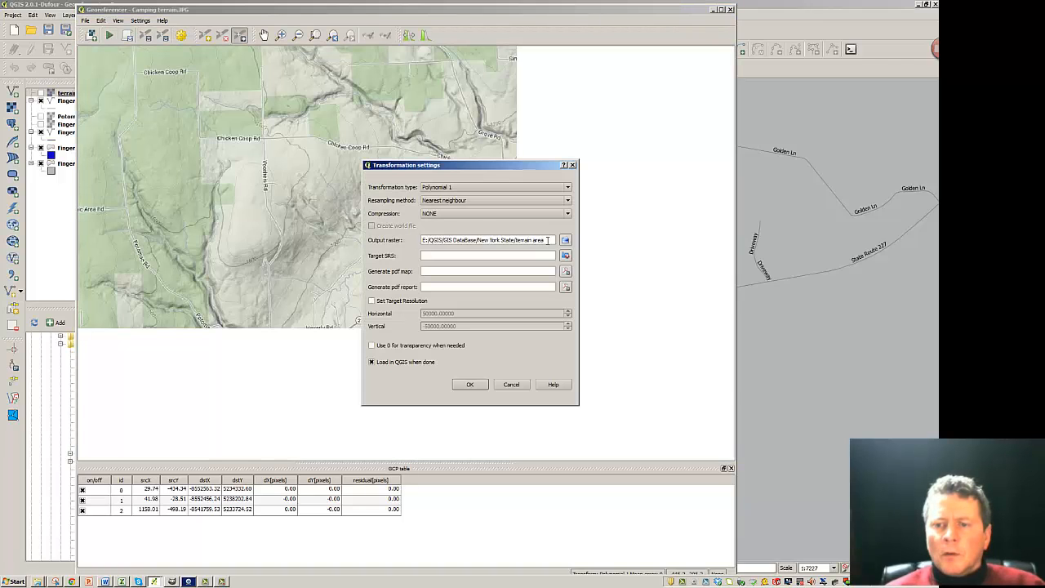
triple_click(547, 239)
type("2")
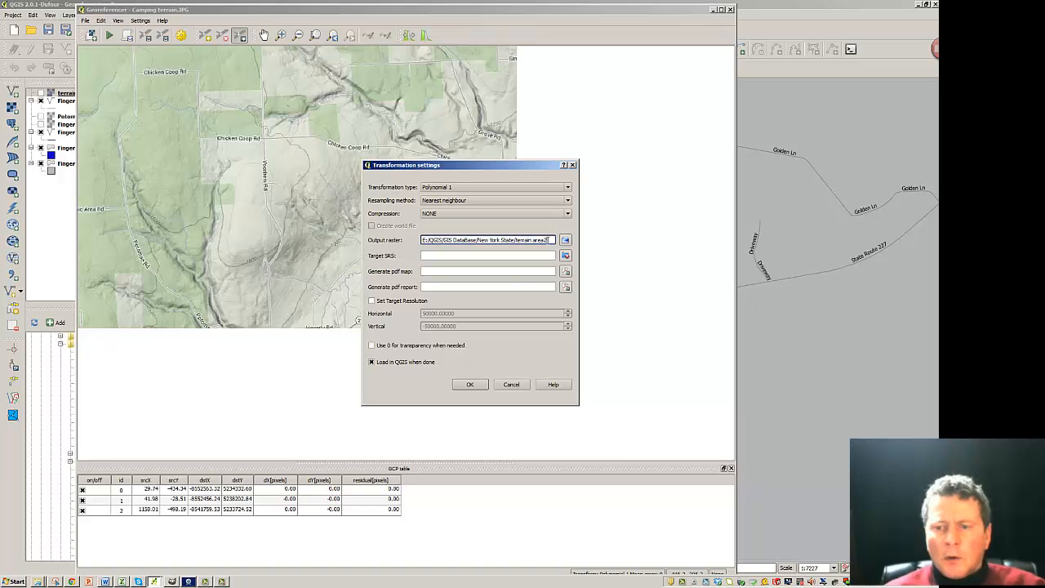
left_click(481, 386)
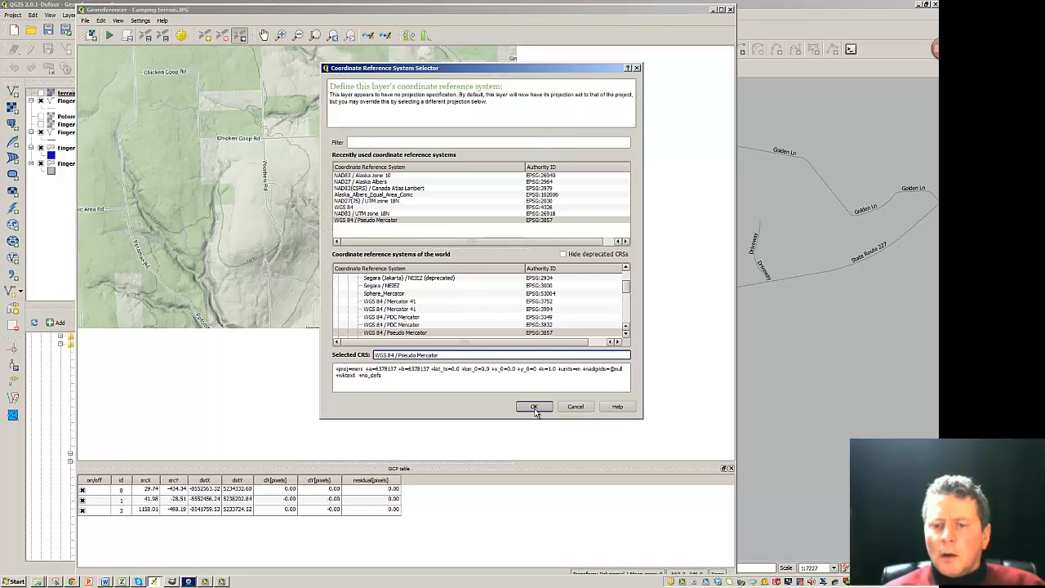
left_click(535, 408)
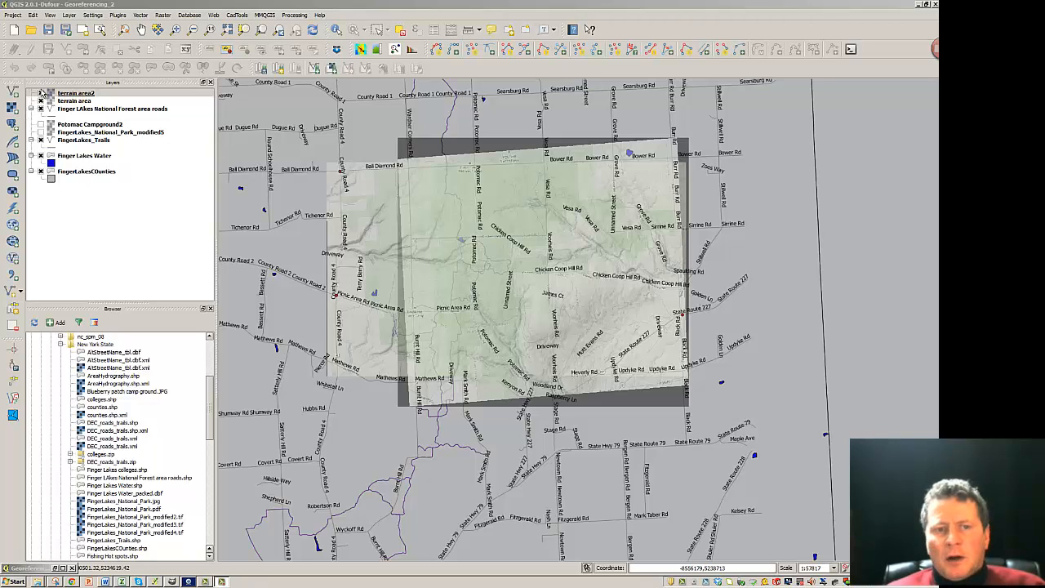
- Hide the terrain area layer and examine how terrain area2 lines up with the labelled roads around Chicken Coop Rd and Picnic Area Rd
left_click(39, 99)
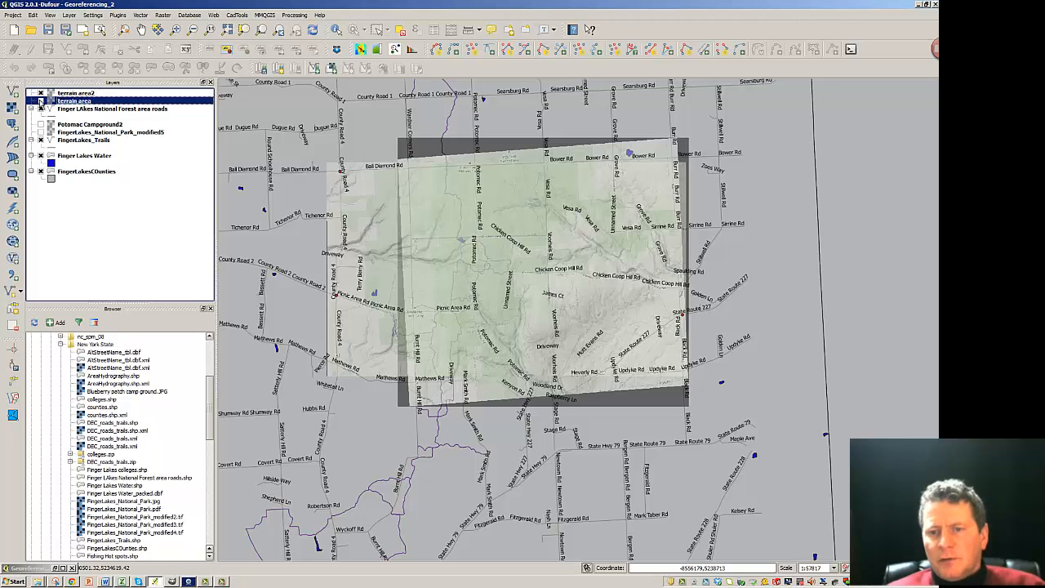
left_click(39, 101)
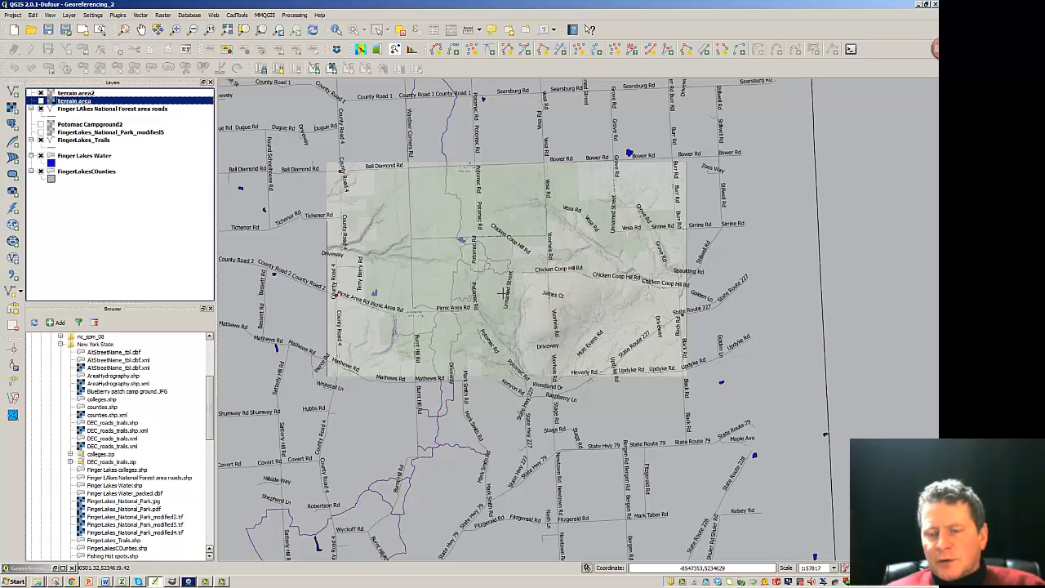
scroll(481, 284, "up", 2)
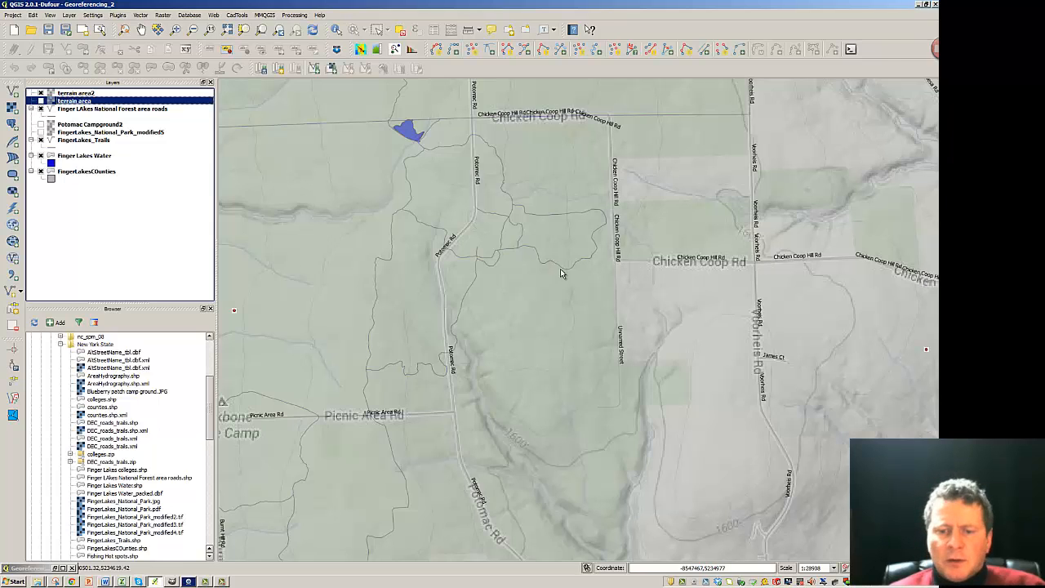
scroll(560, 268, "down", 1)
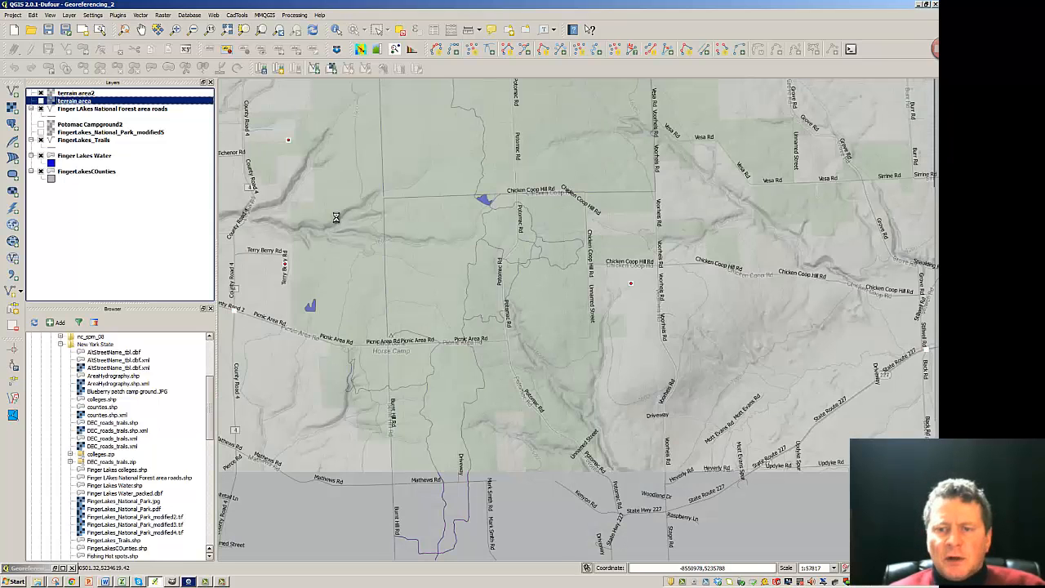
scroll(334, 216, "down", 1)
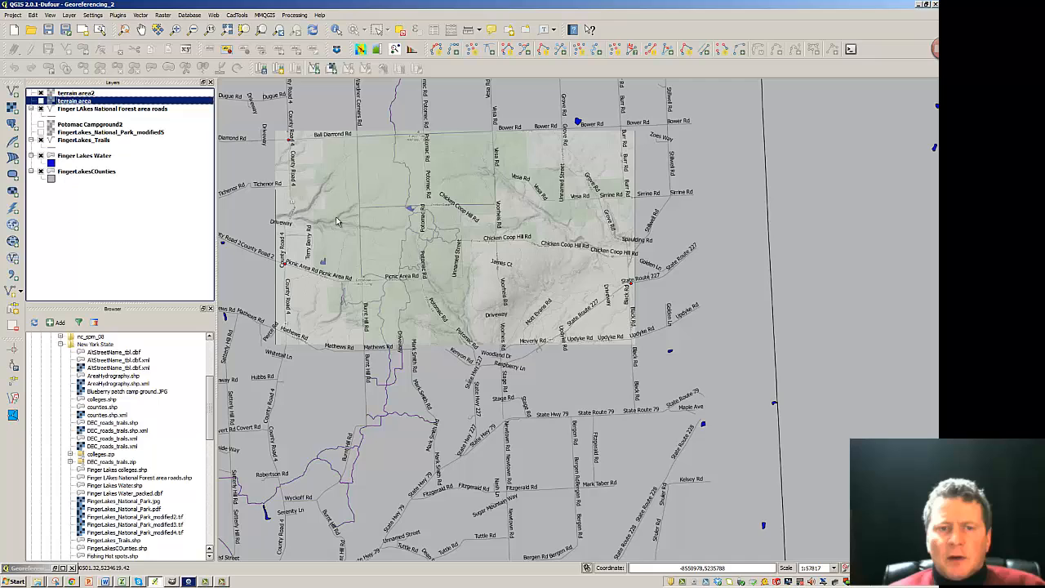
- Compare the terrain area and terrain area2 layers by toggling their visibility, leaving only terrain area2 shown of the two
left_click(40, 99)
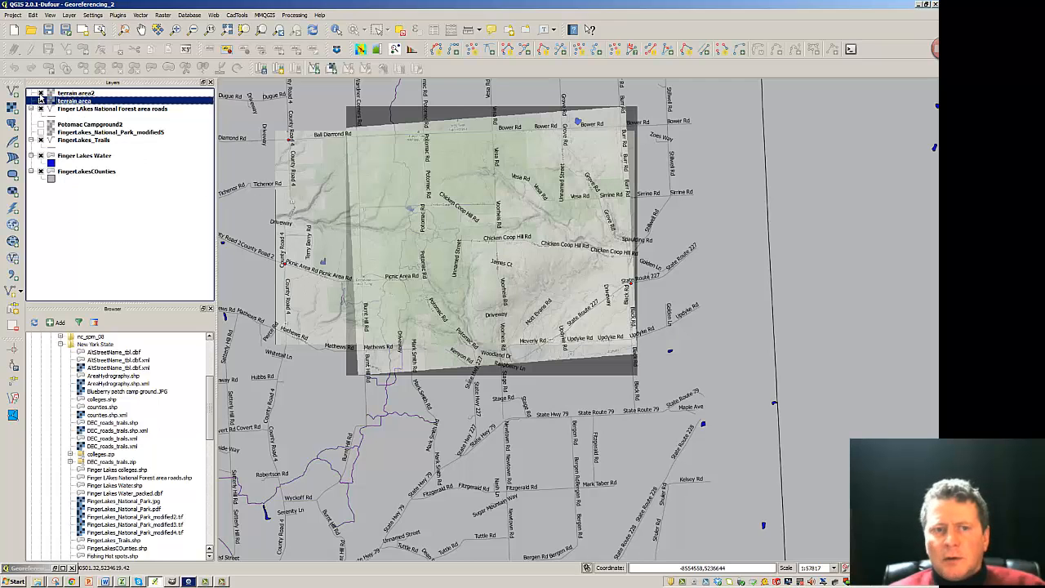
left_click(43, 92)
left_click(41, 92)
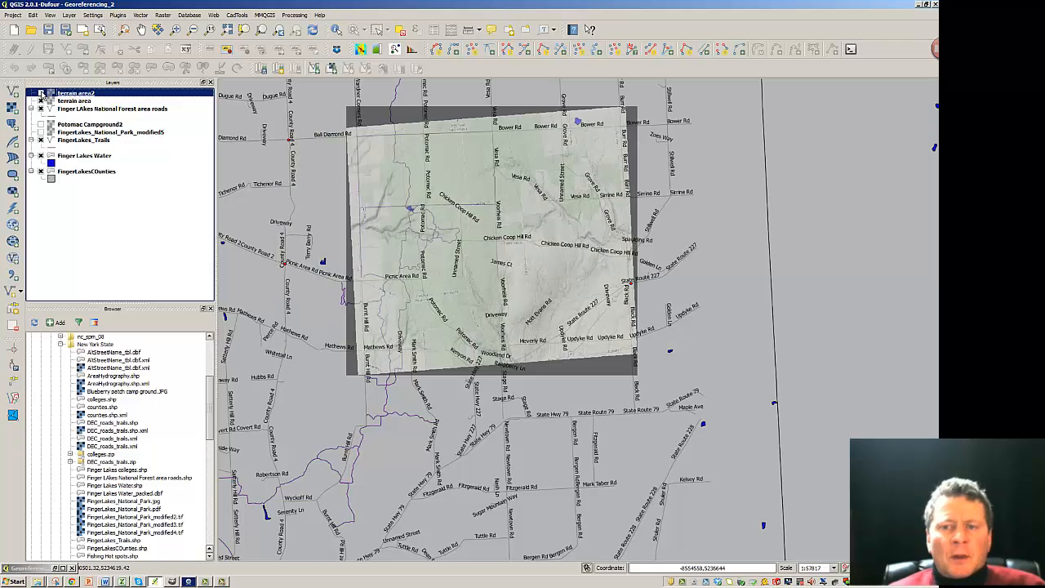
left_click(41, 93)
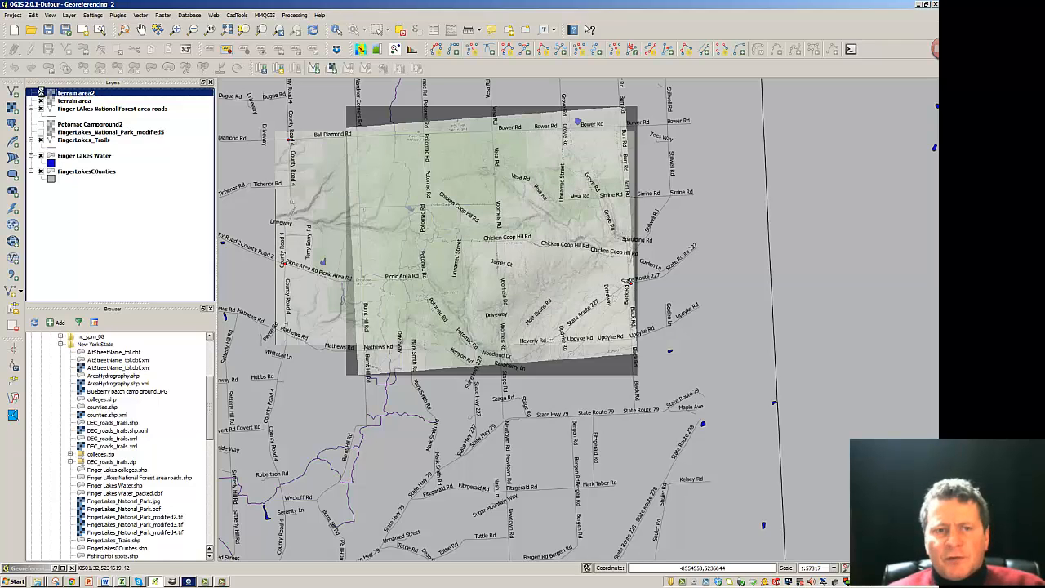
left_click(41, 93)
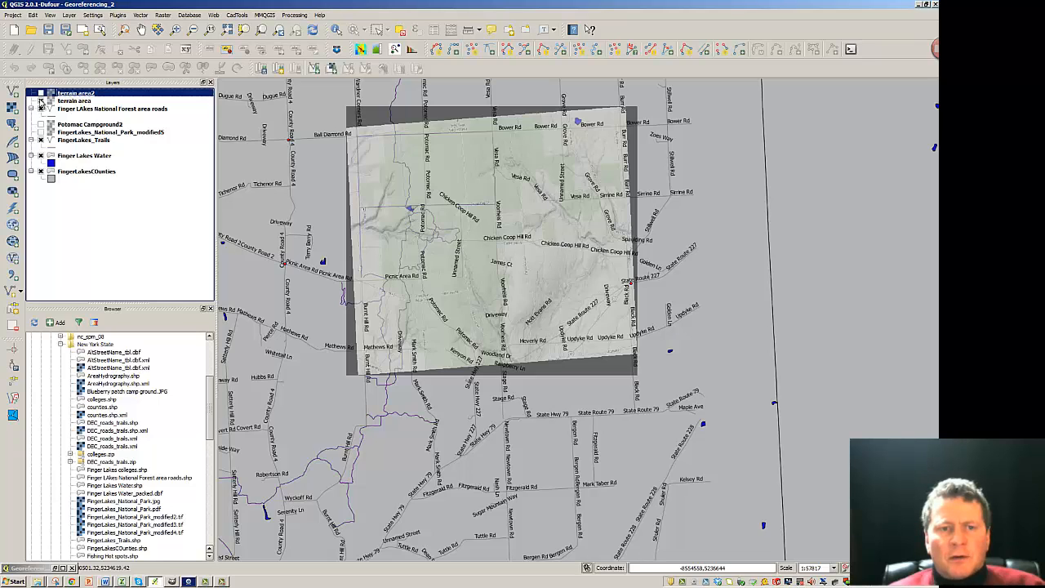
left_click(41, 100)
left_click(41, 92)
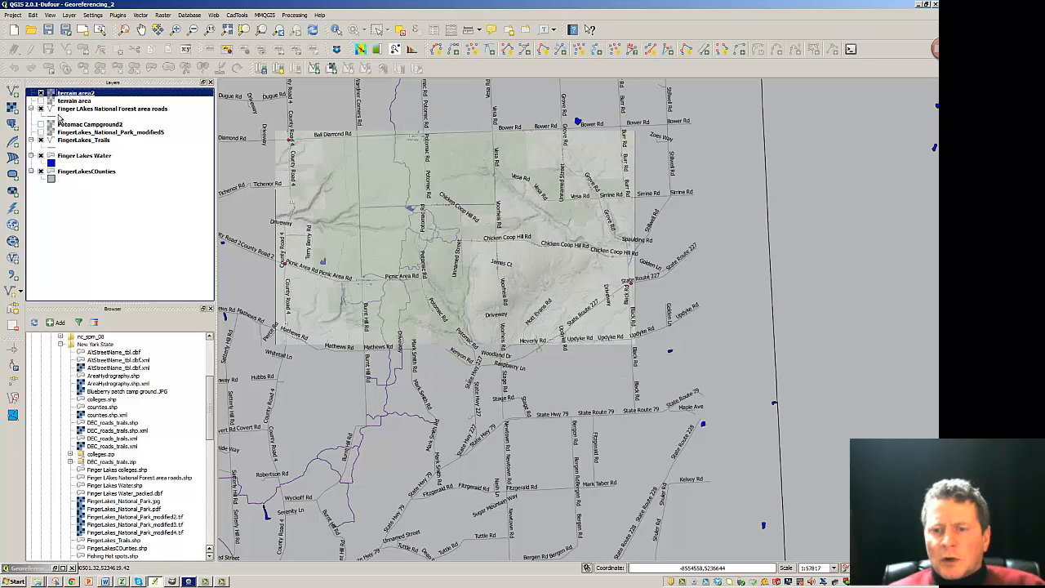